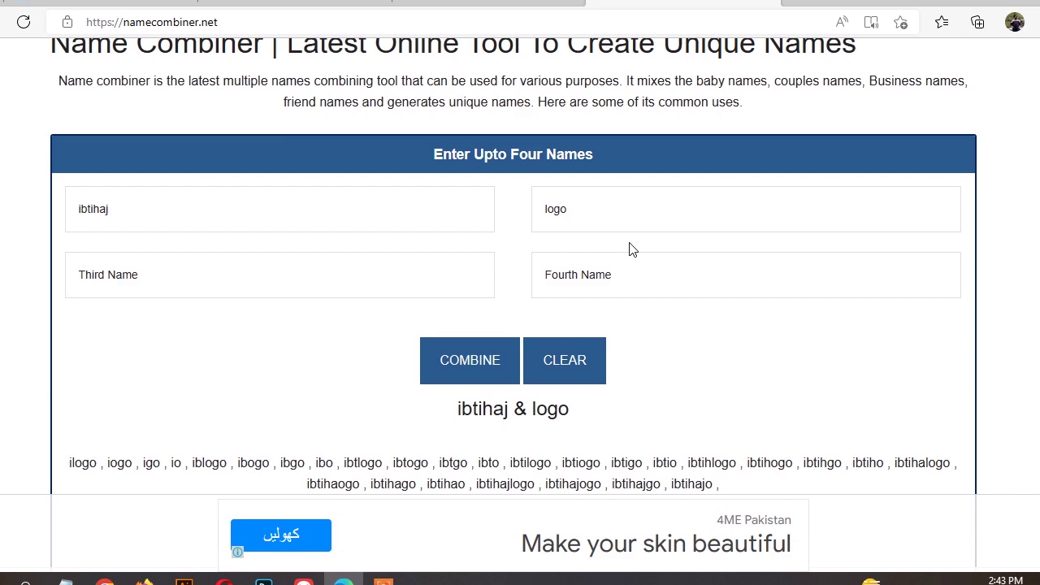
- Examine the name suggestions generated from the two entered words for a suitable designer name
click(578, 216)
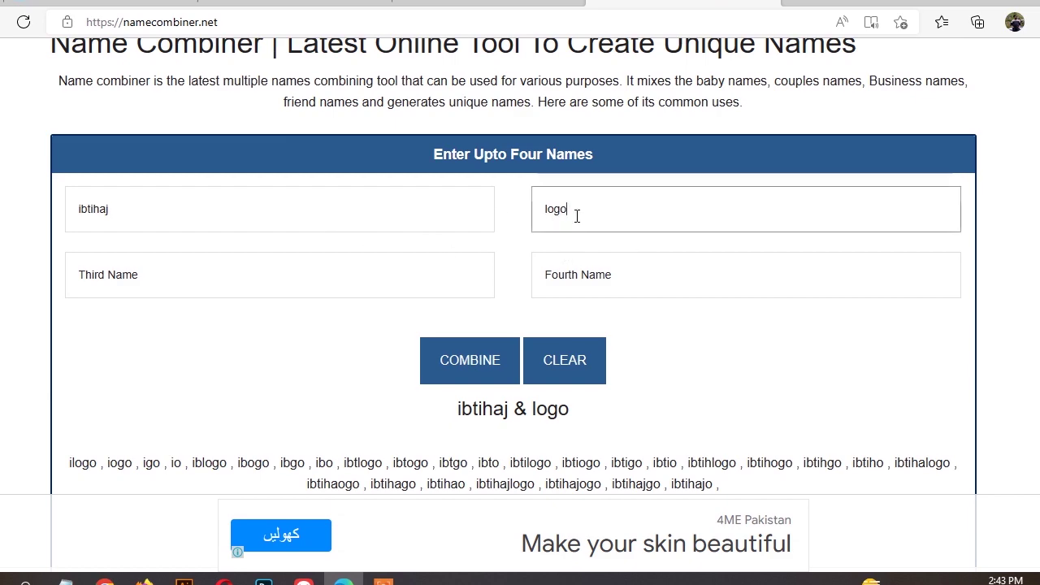
double_click(577, 215)
click(663, 280)
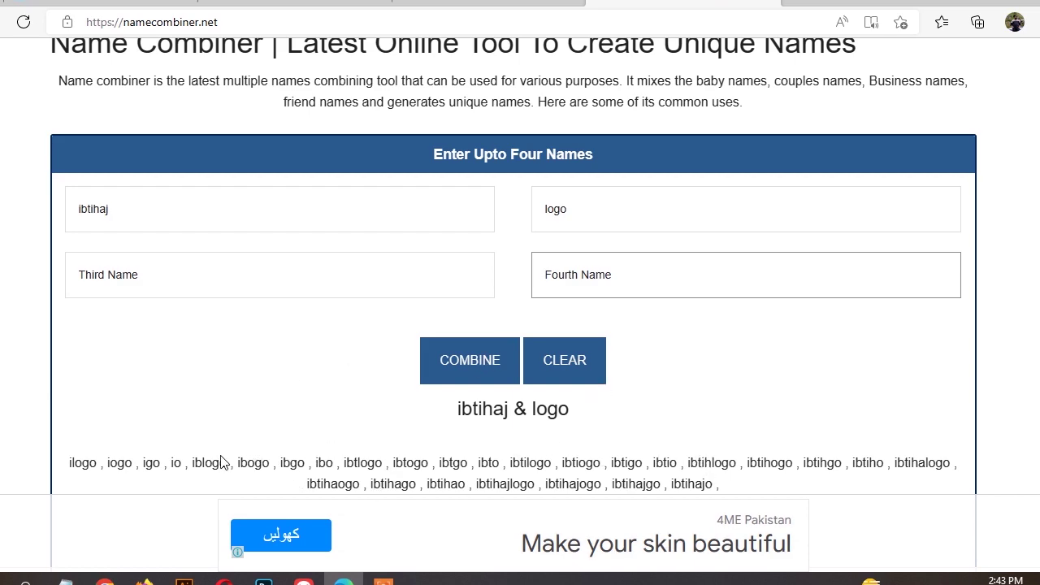
double_click(642, 463)
click(644, 460)
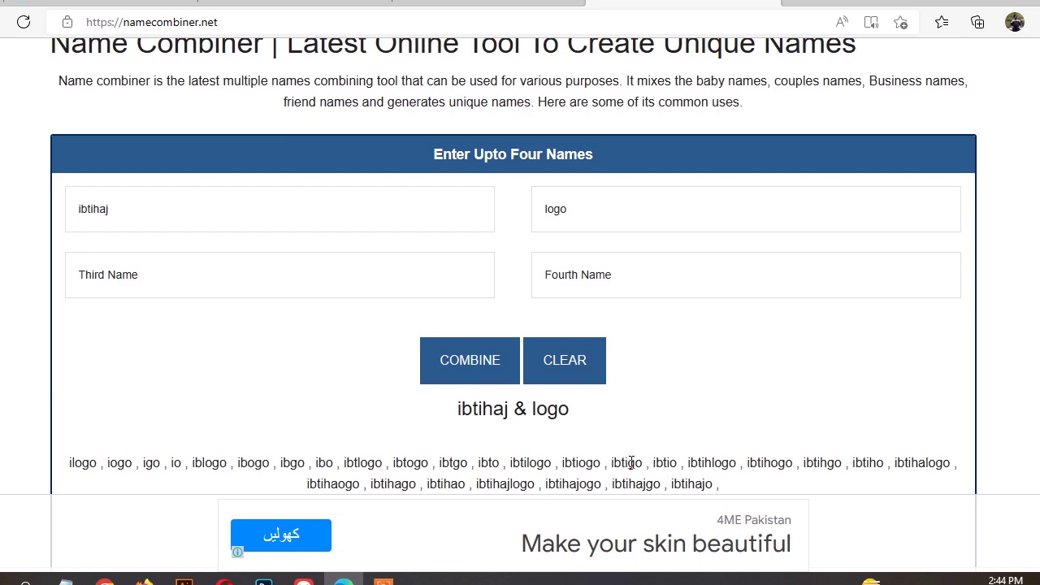
double_click(631, 462)
click(720, 378)
- Switch to the DesignCrowd registration form, register the account as a designer, and save its password in the browser
click(241, 5)
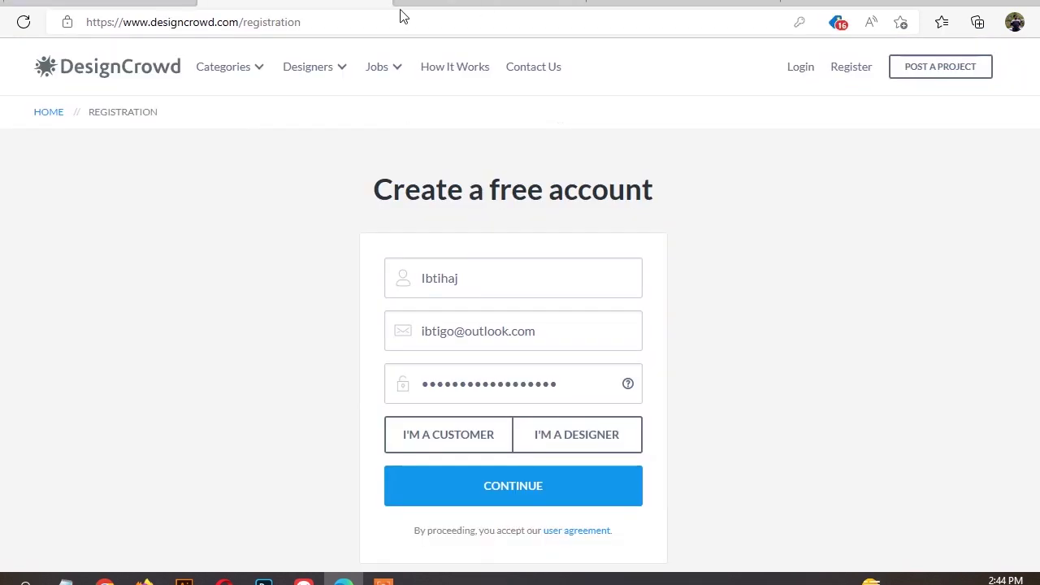
click(391, 5)
click(573, 439)
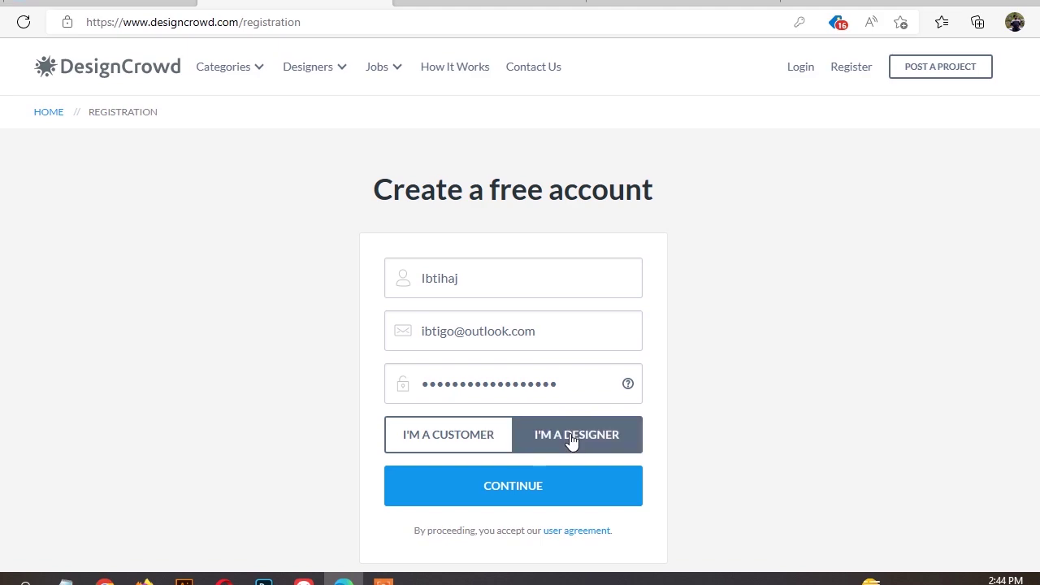
click(549, 485)
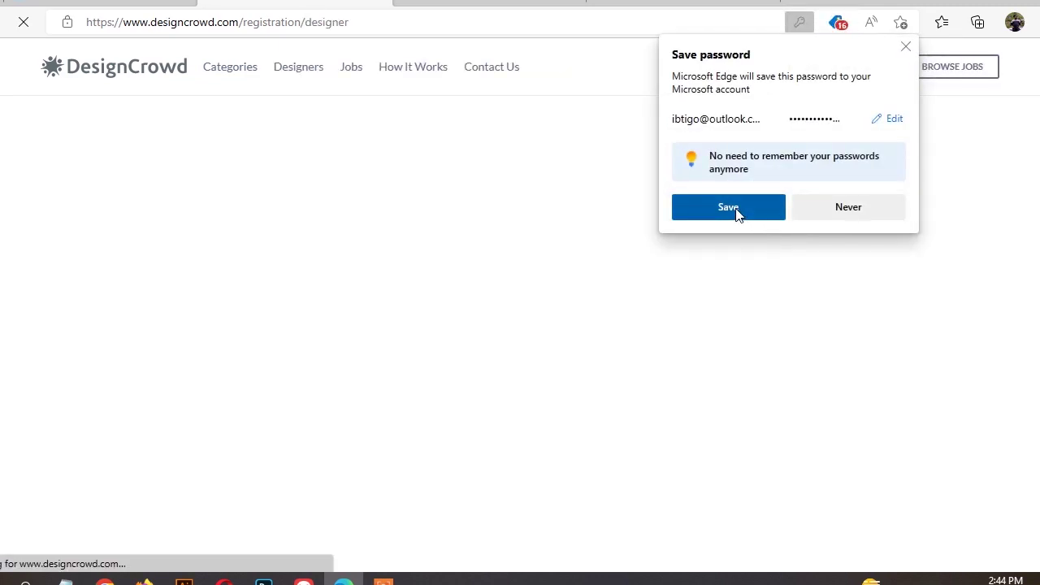
click(729, 207)
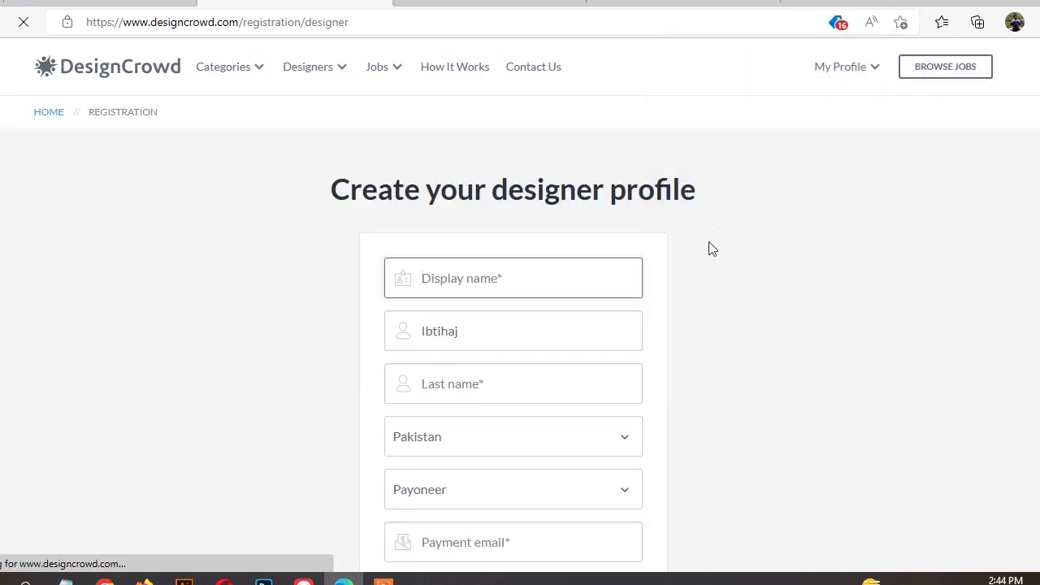
- Fill in the display name and the designer's last name in the designer profile form
text(Ibtigo)
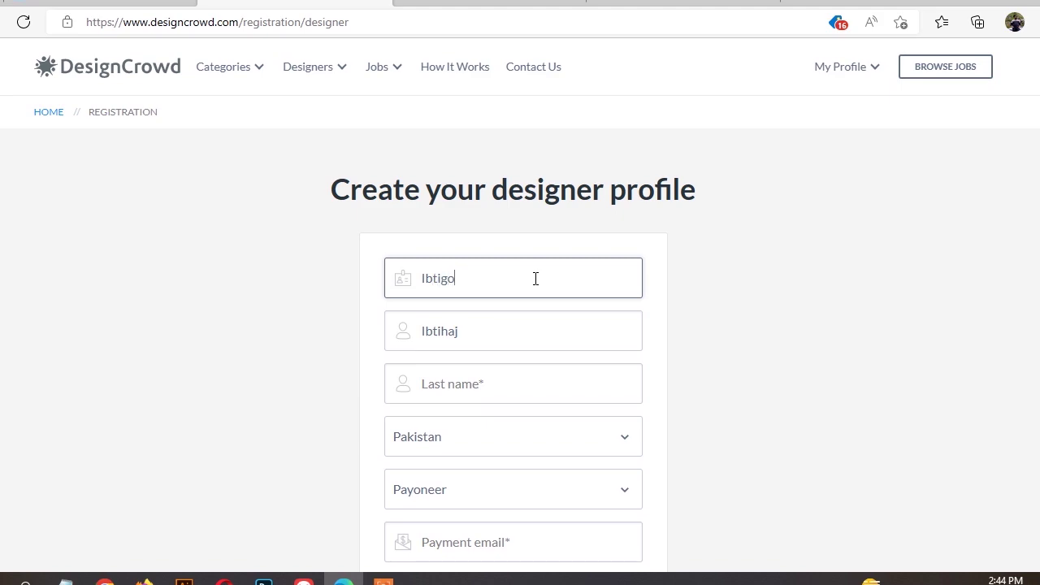
click(490, 365)
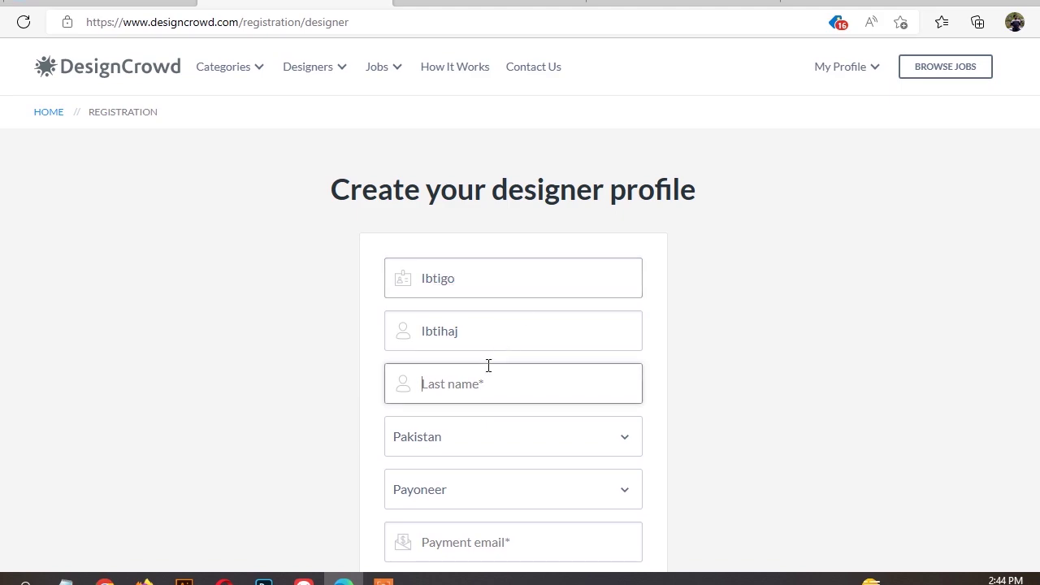
text(SH)
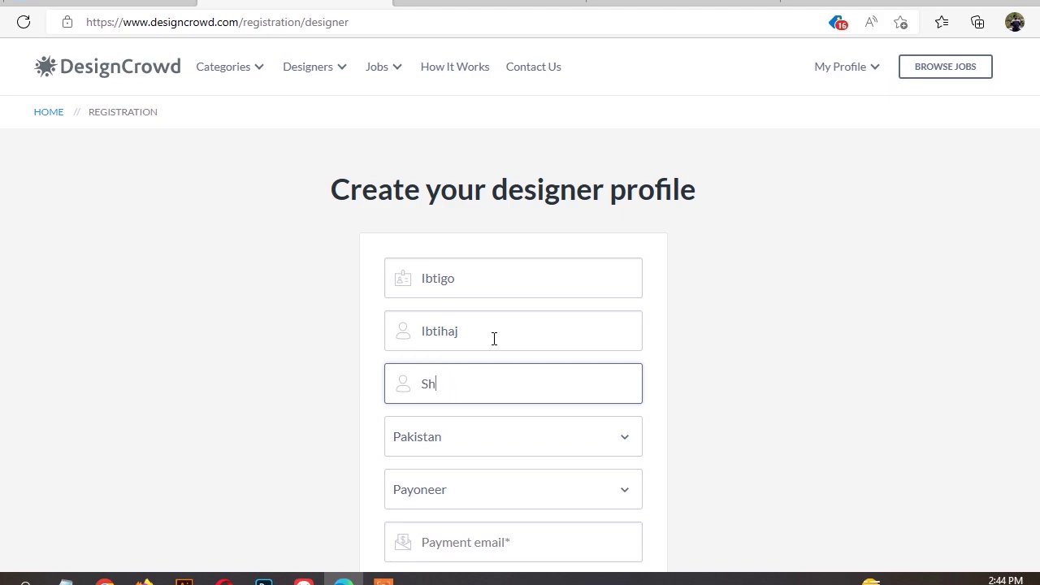
text(aikh)
key(Tab)
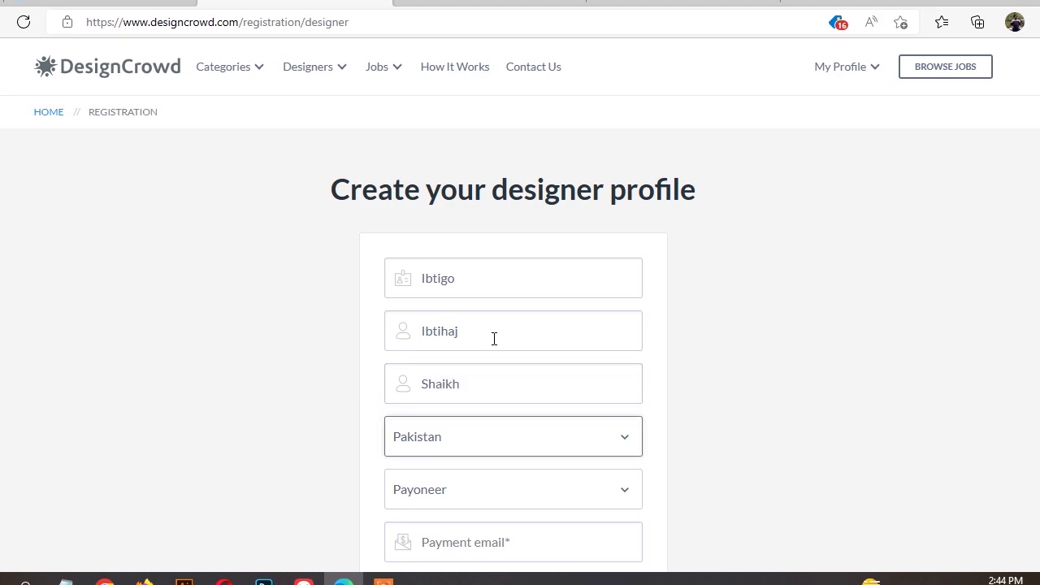
- Review the country and payment method options in the designer profile form
scroll(494, 339, down, 1)
click(509, 364)
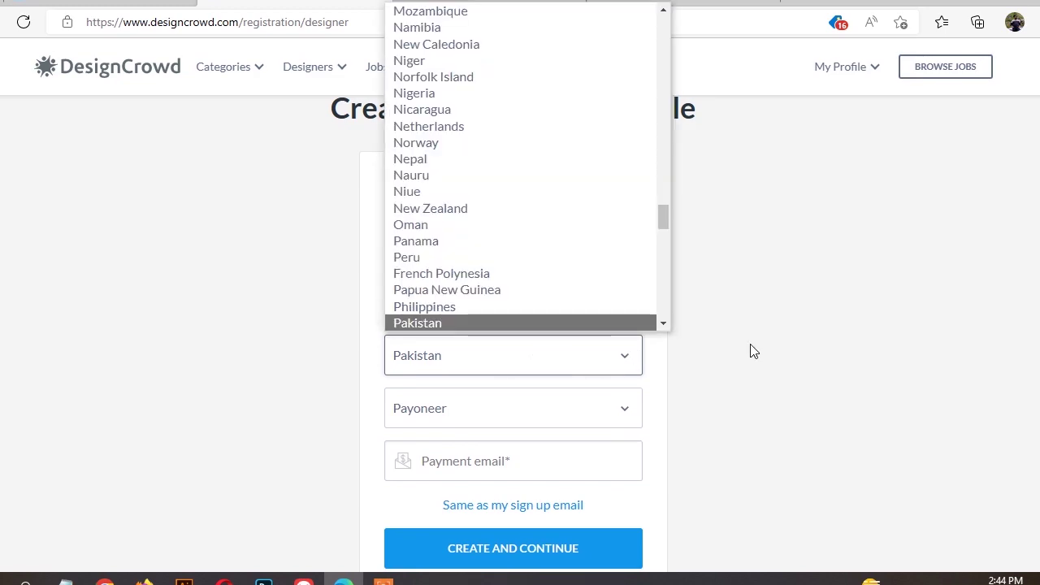
click(792, 365)
click(508, 426)
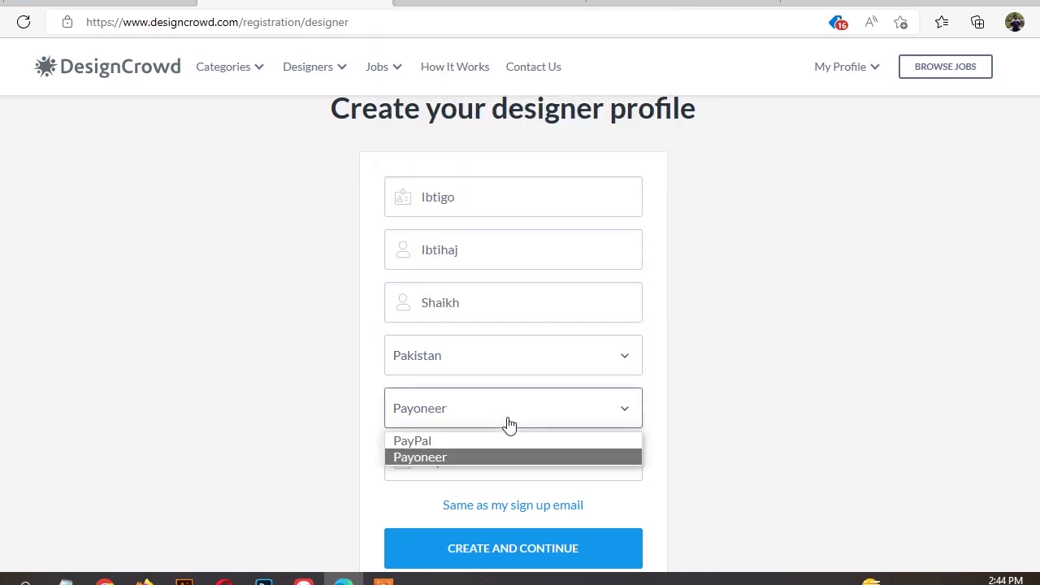
click(760, 384)
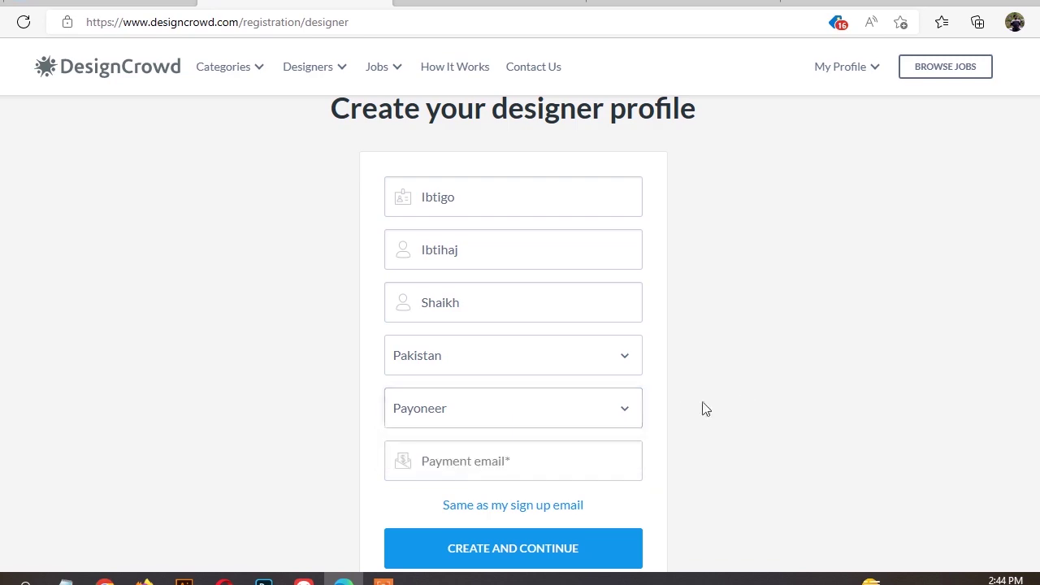
click(501, 425)
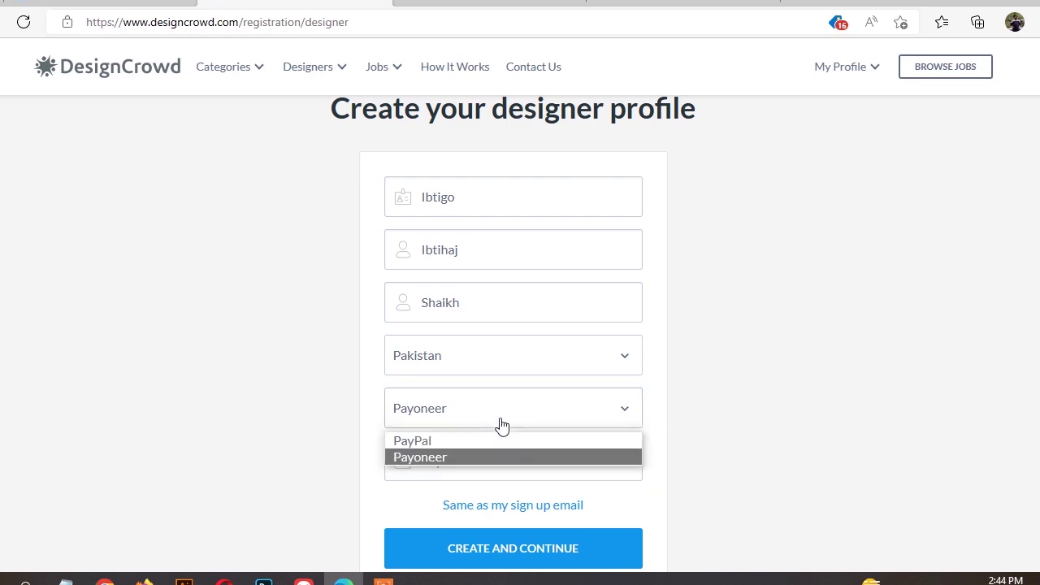
click(747, 419)
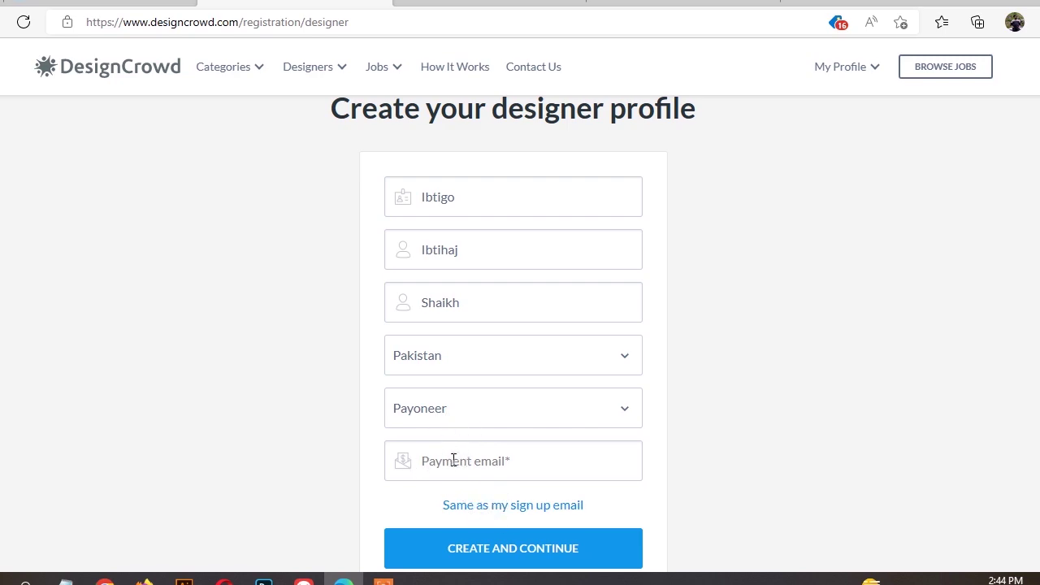
- Use the sign-up email as the payment email and create the designer profile
click(545, 509)
scroll(559, 446, down, 2)
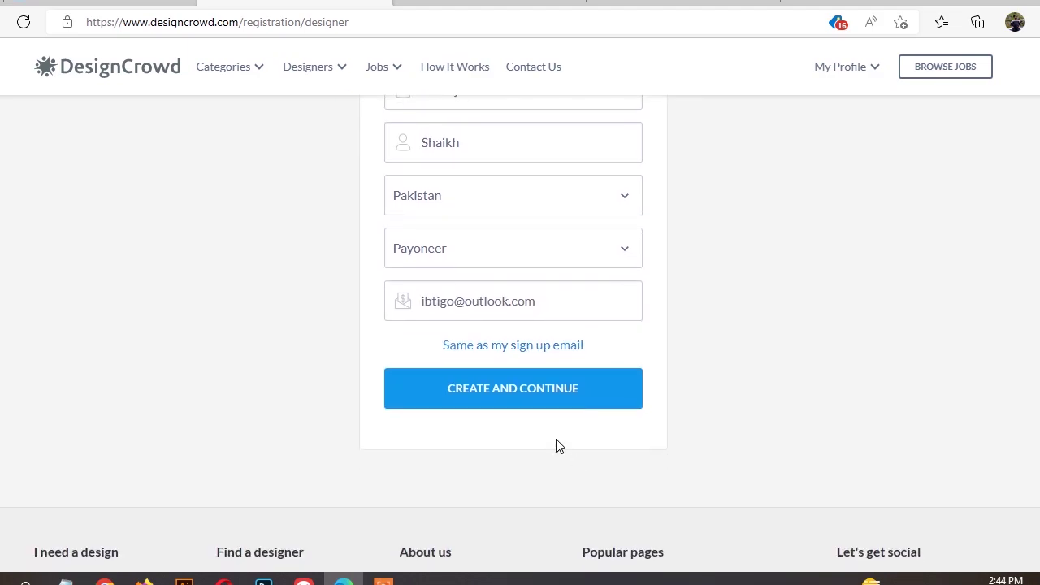
click(540, 400)
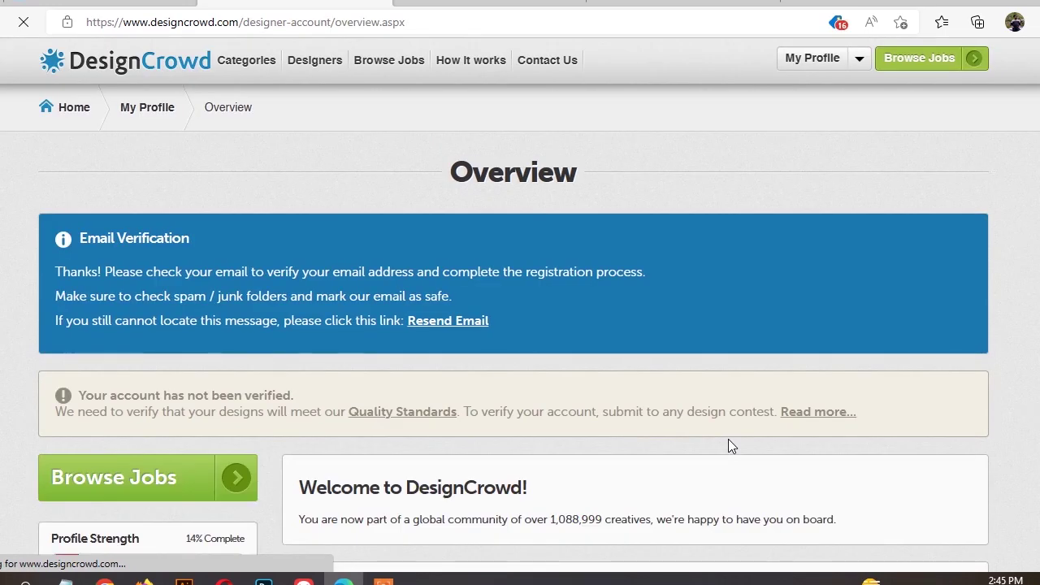
- Switch to the Outlook inbox, open DesignCrowd's confirmation message, and confirm the email address
scroll(731, 441, down, 2)
scroll(882, 331, down, 5)
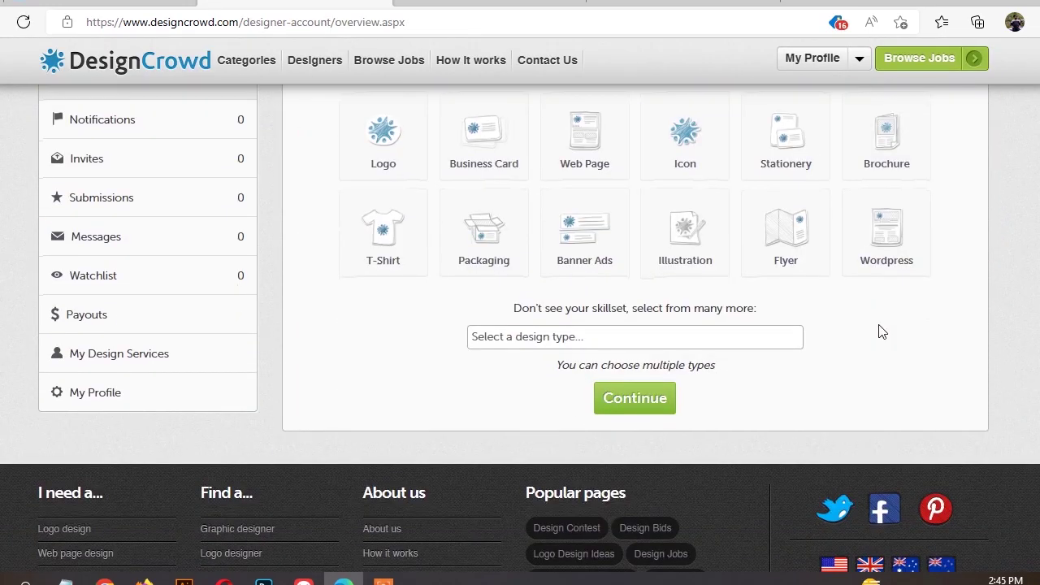
click(122, 4)
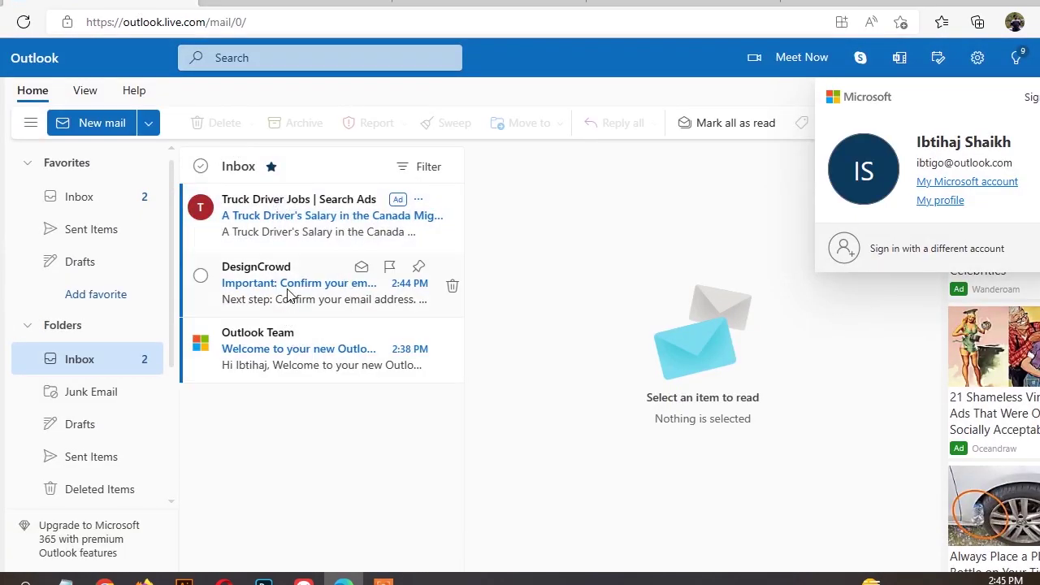
click(287, 294)
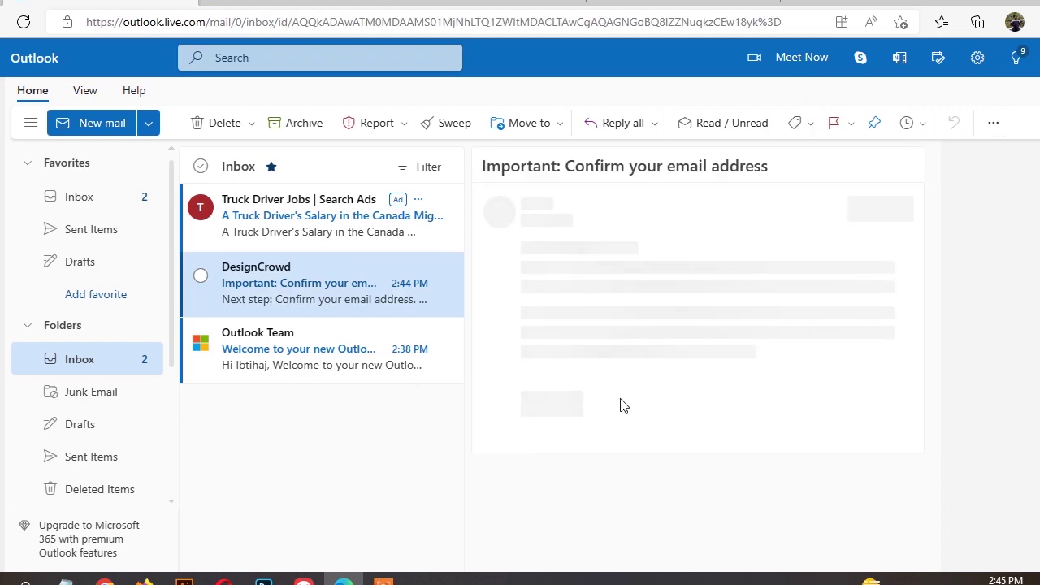
scroll(690, 434, down, 1)
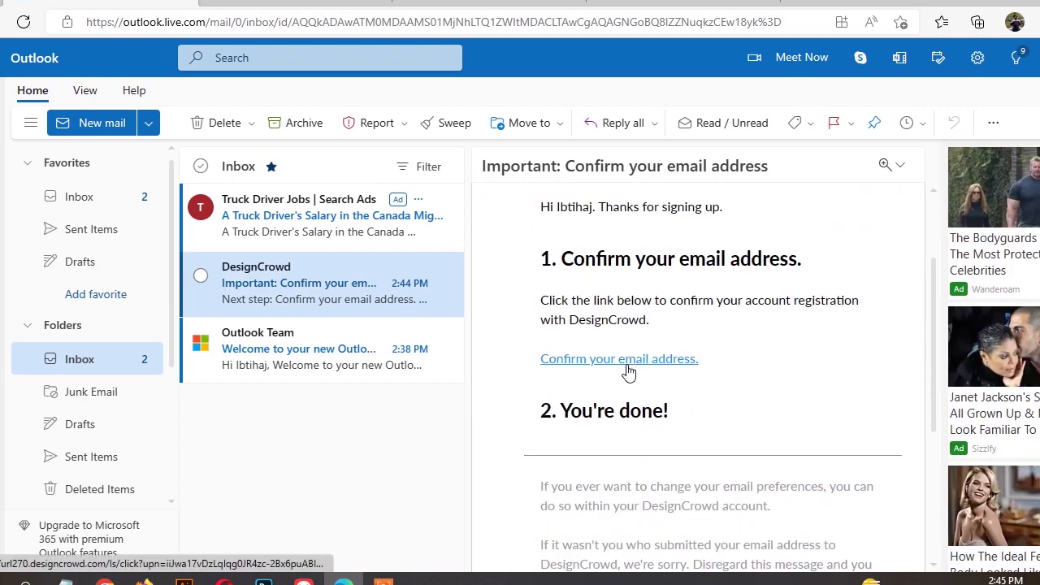
click(618, 364)
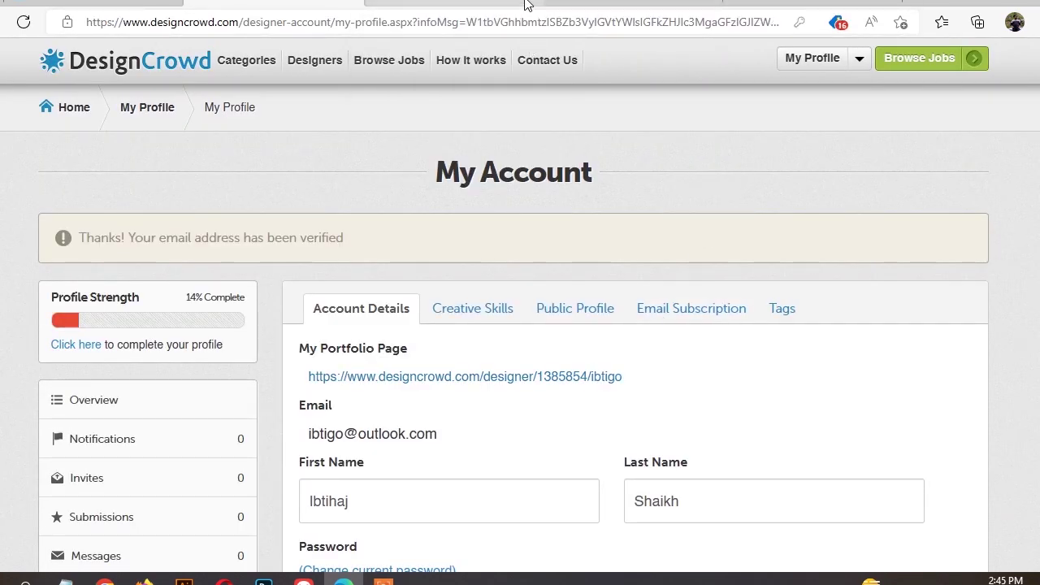
- Open the profile completion checklist and start the item about what type of creative you are
click(81, 346)
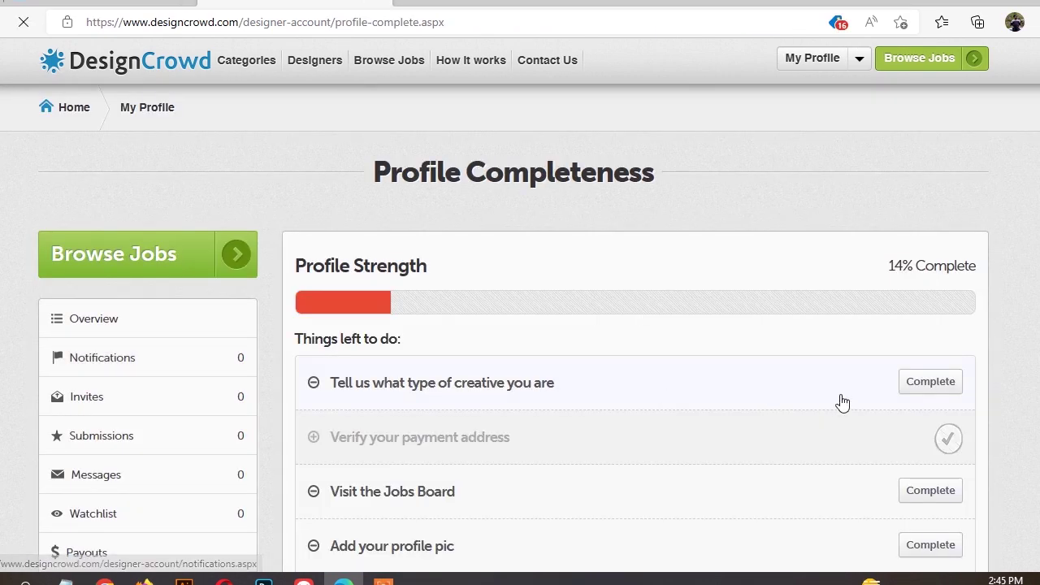
scroll(804, 341, down, 2)
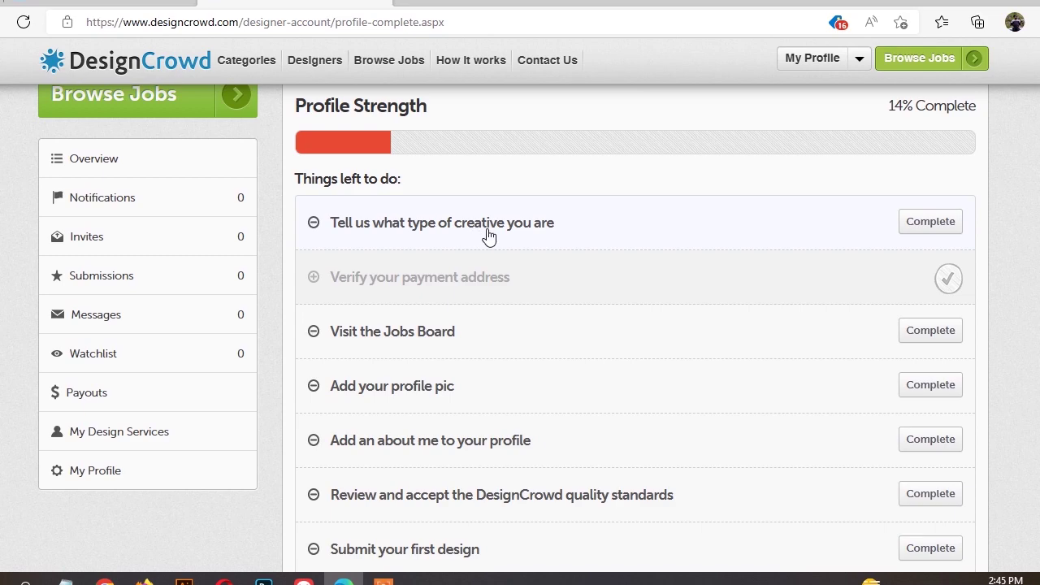
click(933, 235)
scroll(803, 360, down, 3)
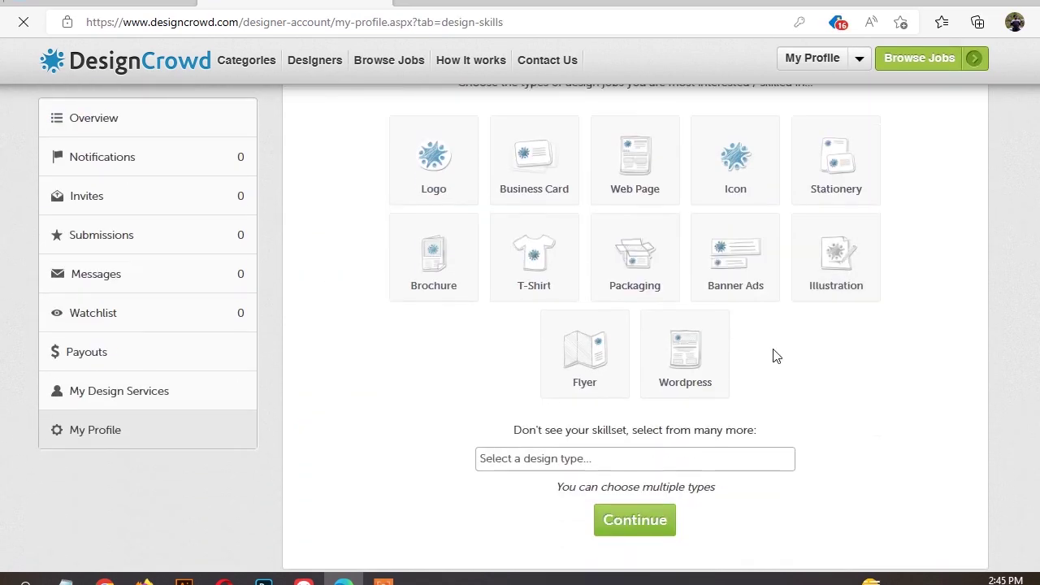
- Choose Logo, Business Card, Web Page, Icon and Stationery as design skills
click(433, 148)
click(560, 158)
click(670, 159)
click(778, 162)
click(878, 166)
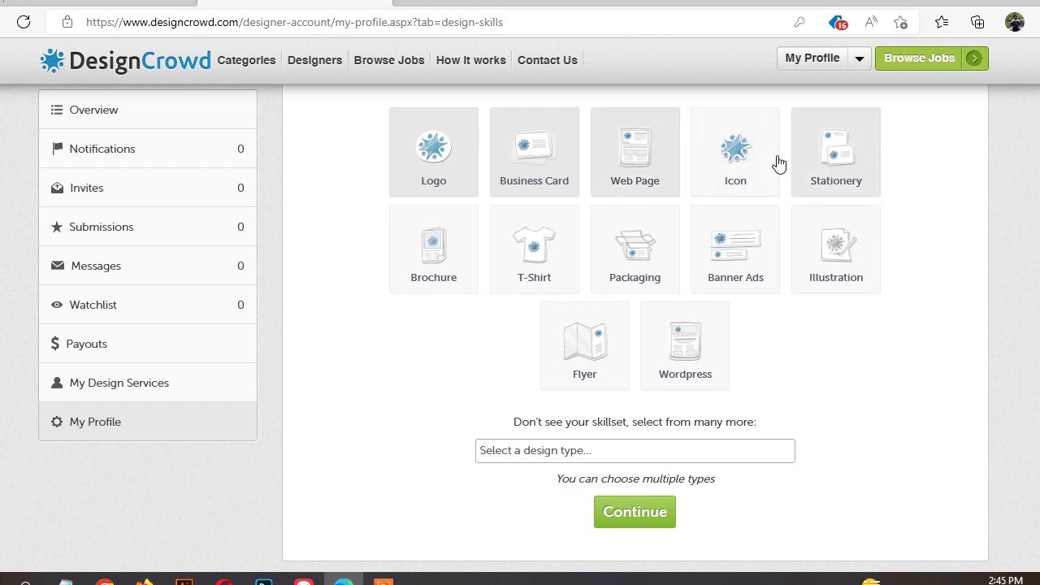
click(471, 238)
click(544, 241)
click(633, 245)
click(744, 259)
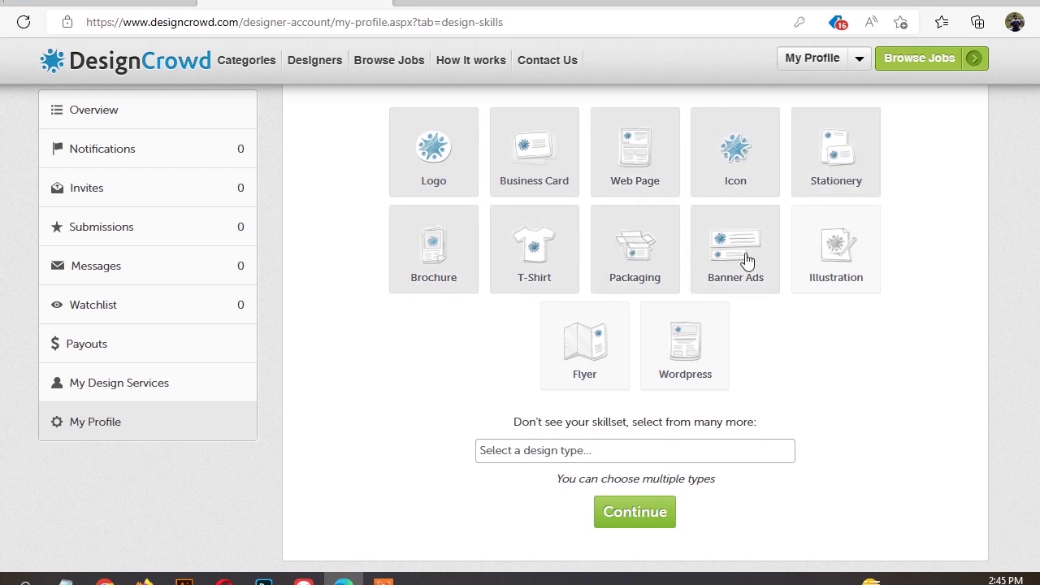
click(855, 260)
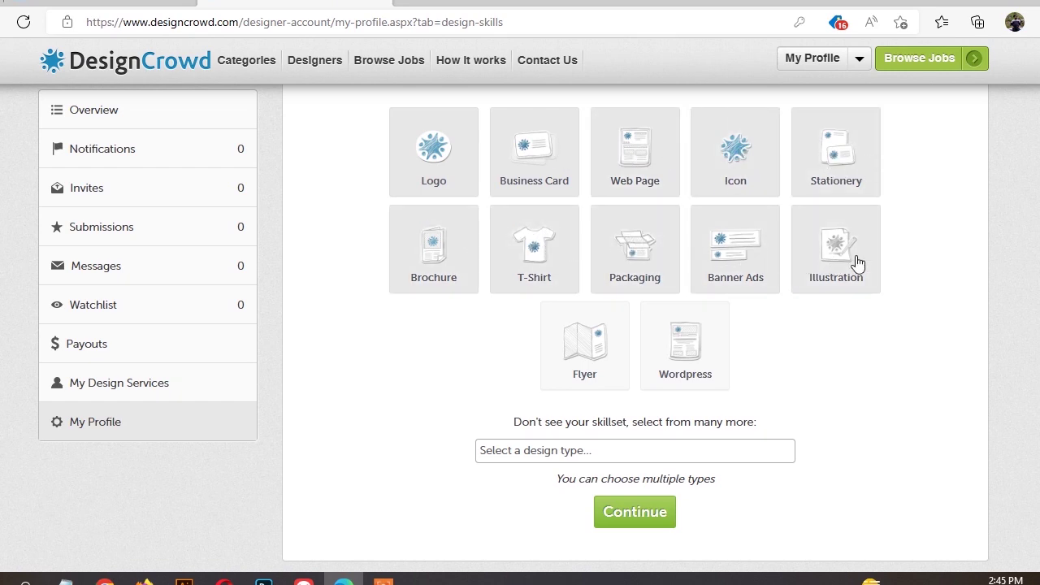
click(397, 256)
click(629, 255)
click(561, 253)
click(708, 249)
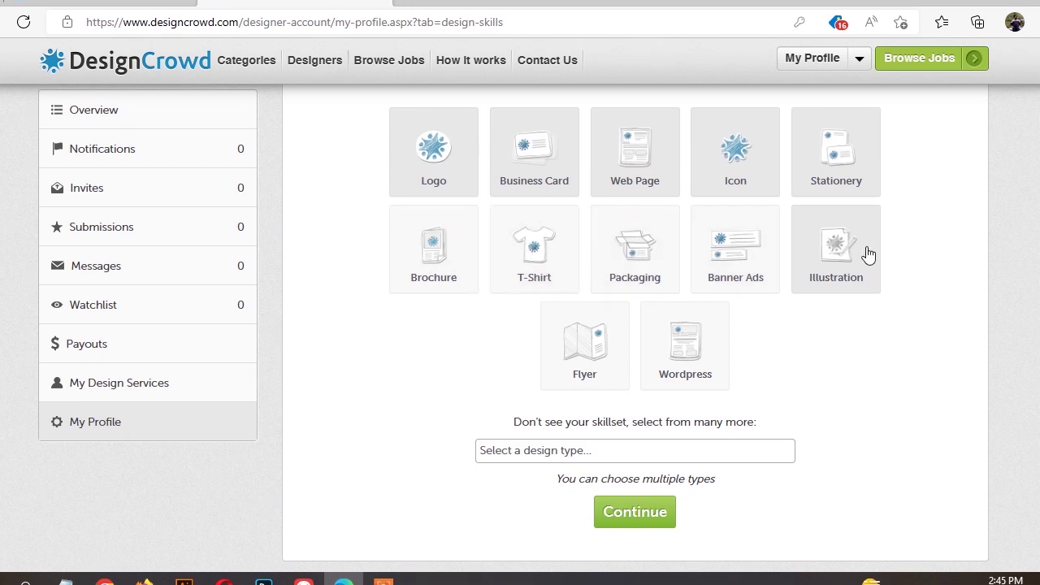
click(866, 255)
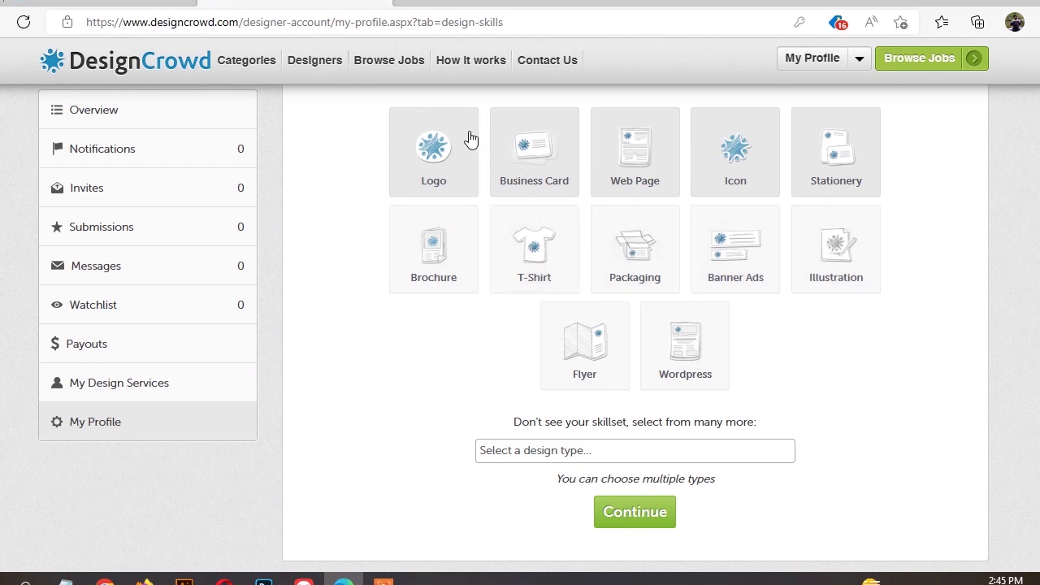
- Deselect the Web Page and Icon skills, add Flyer, and save the design skills
click(657, 144)
click(739, 152)
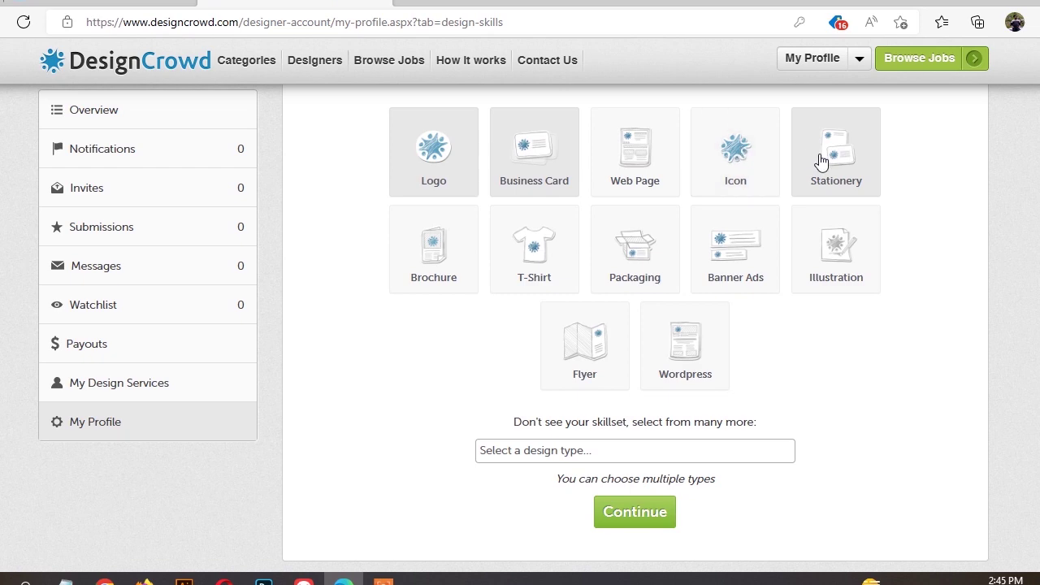
click(585, 358)
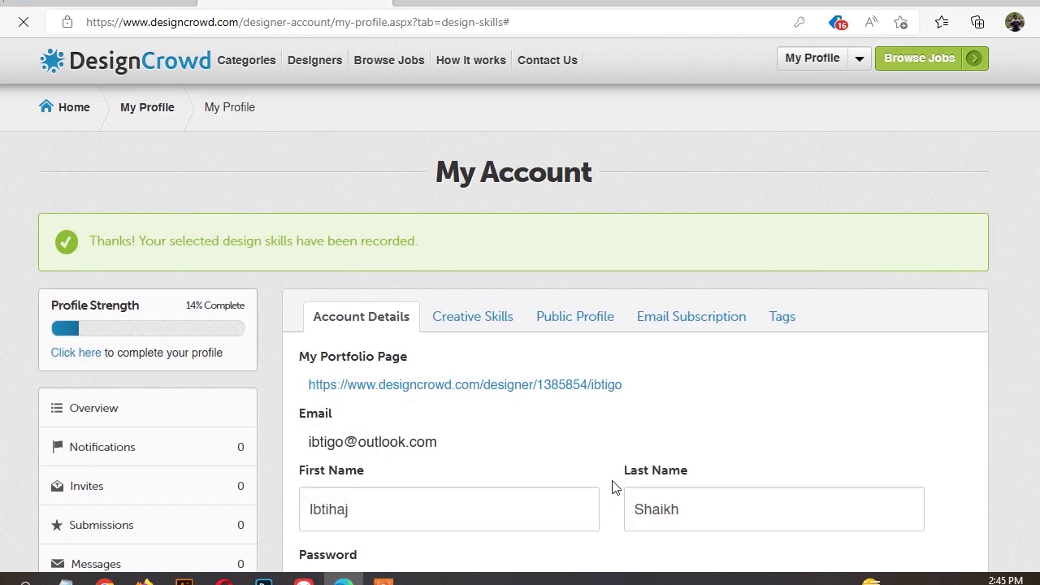
- Return to the profile completion checklist and complete its item for visiting the Jobs Board
click(95, 354)
scroll(894, 325, down, 2)
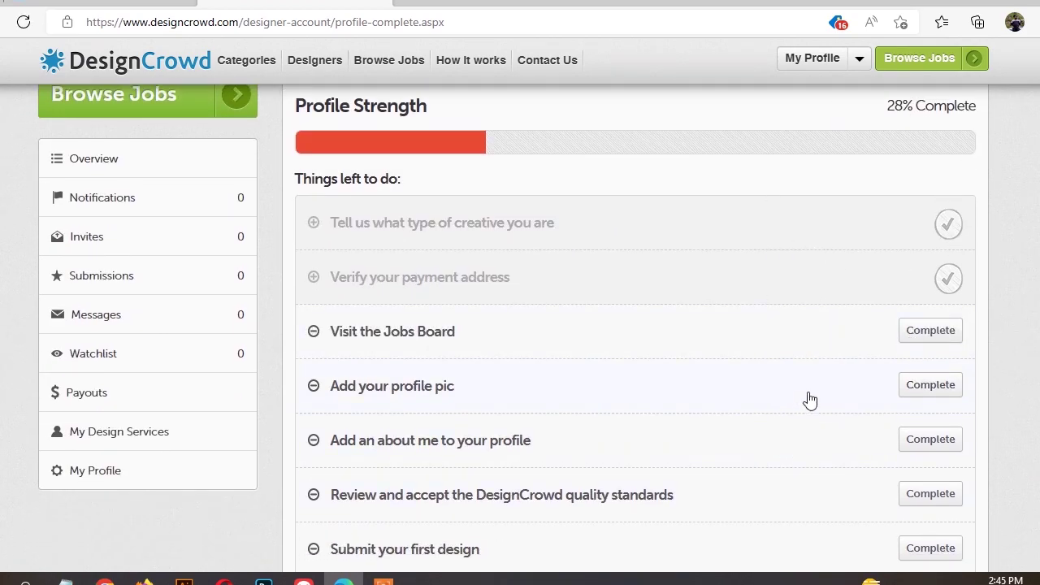
click(923, 333)
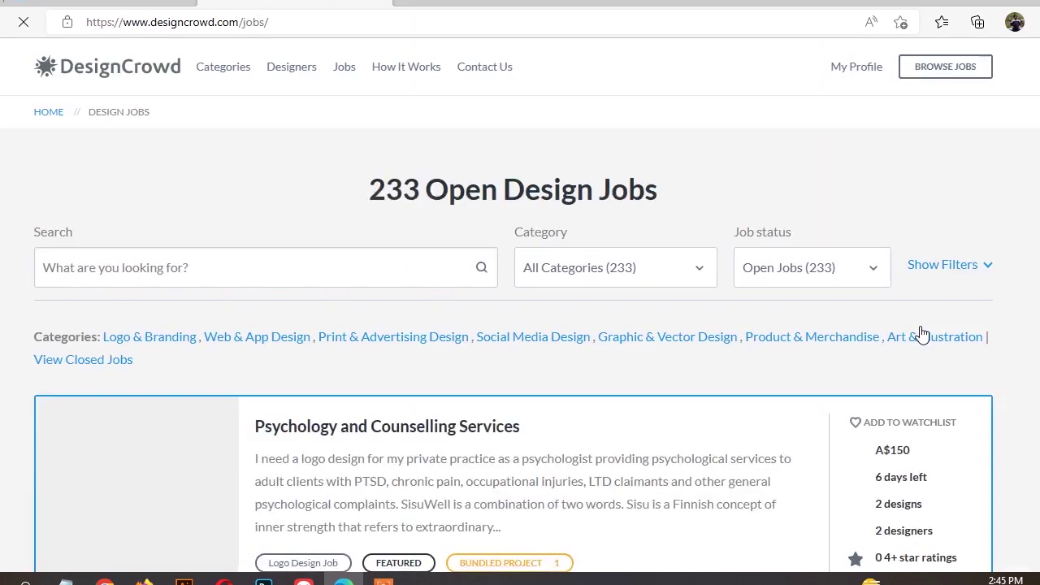
- Return to the account overview and start the checklist item for adding an about me to the profile
click(850, 80)
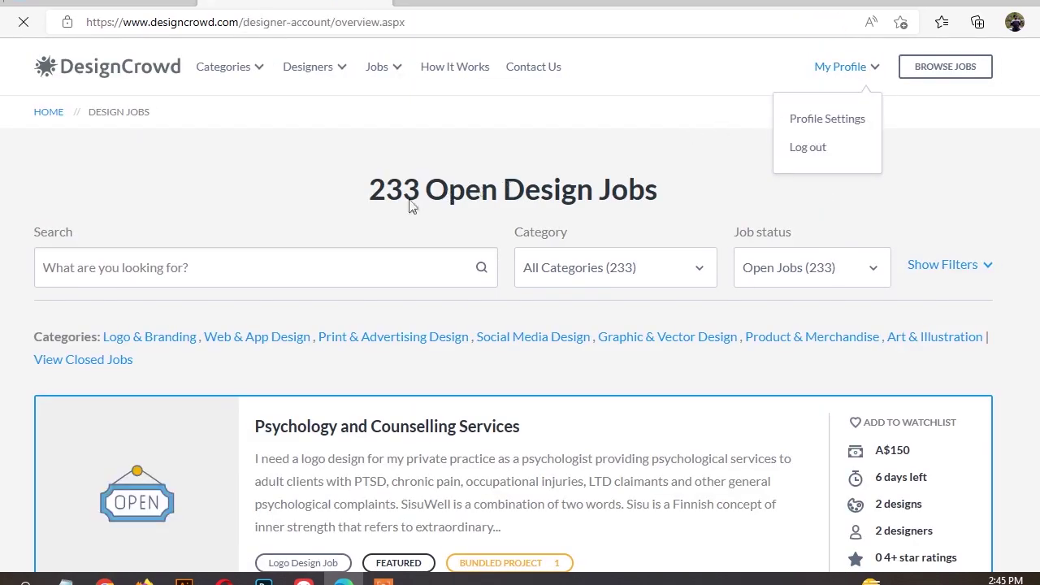
scroll(122, 341, down, 1)
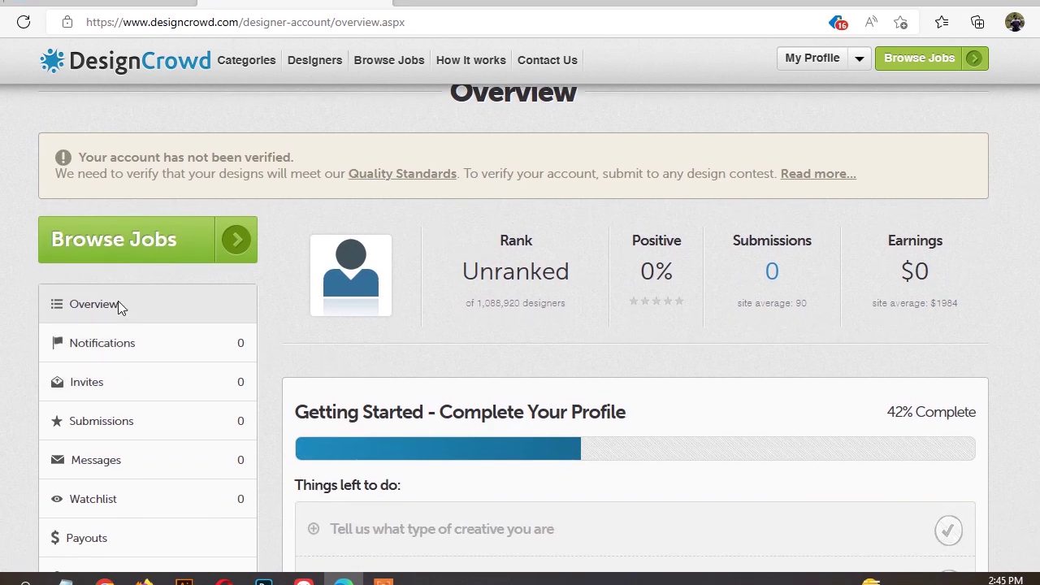
click(120, 303)
scroll(911, 365, down, 5)
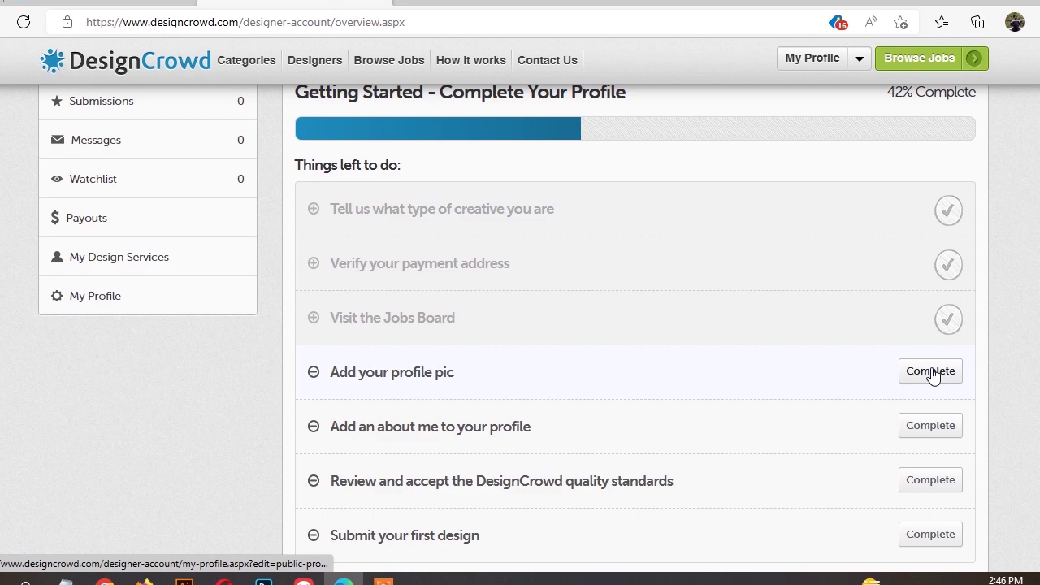
scroll(724, 425, down, 1)
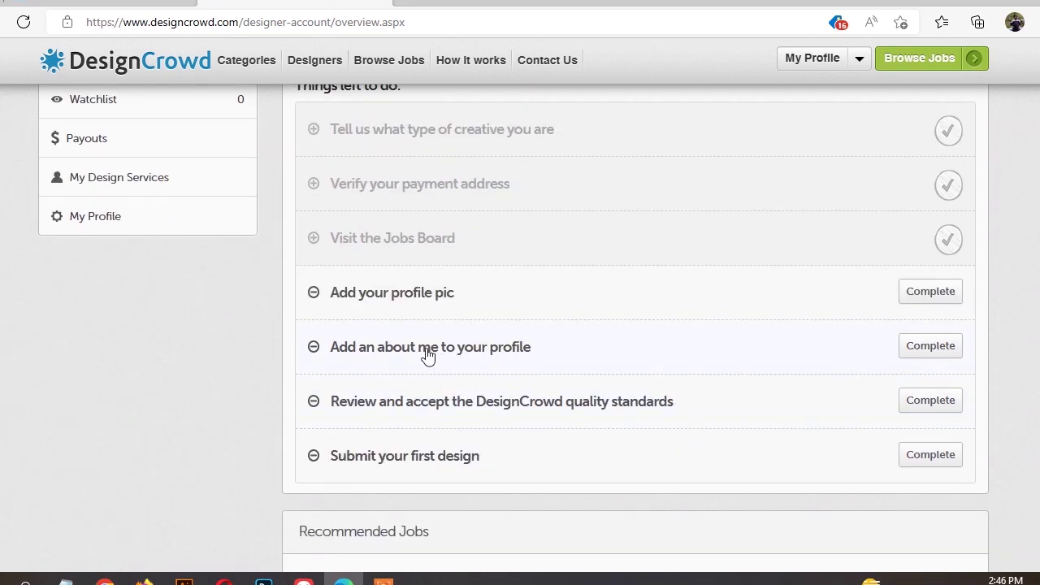
click(932, 348)
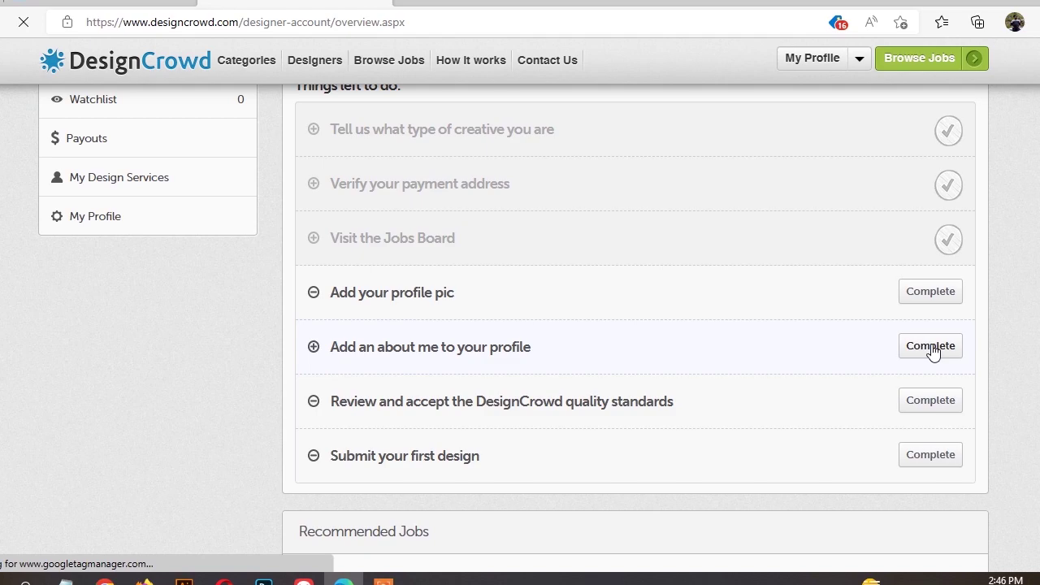
- Open the public profile settings and begin editing the description of yourself and your design style
scroll(917, 353, down, 2)
scroll(513, 336, up, 2)
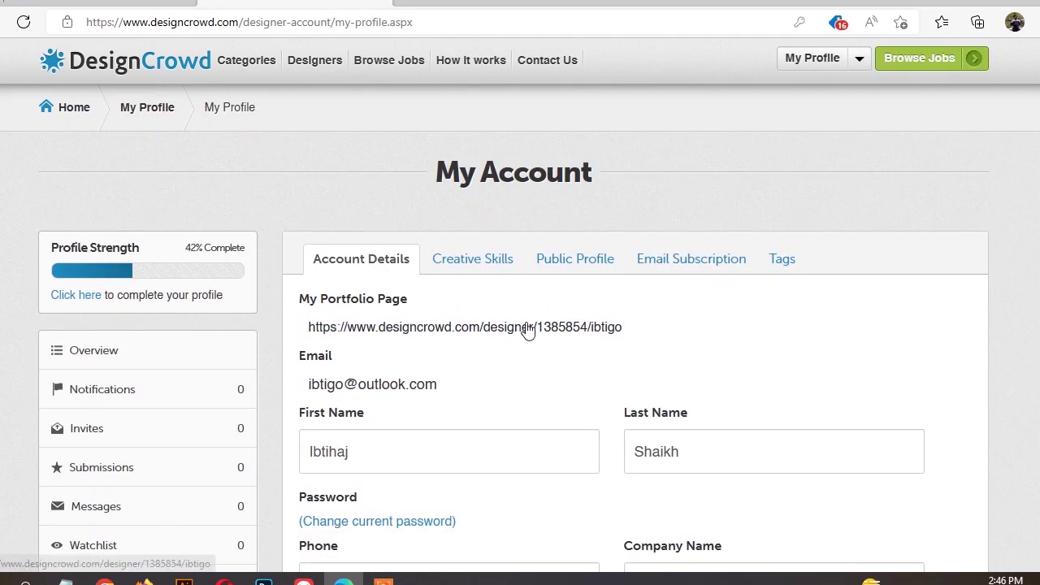
click(585, 260)
scroll(548, 320, down, 1)
click(316, 344)
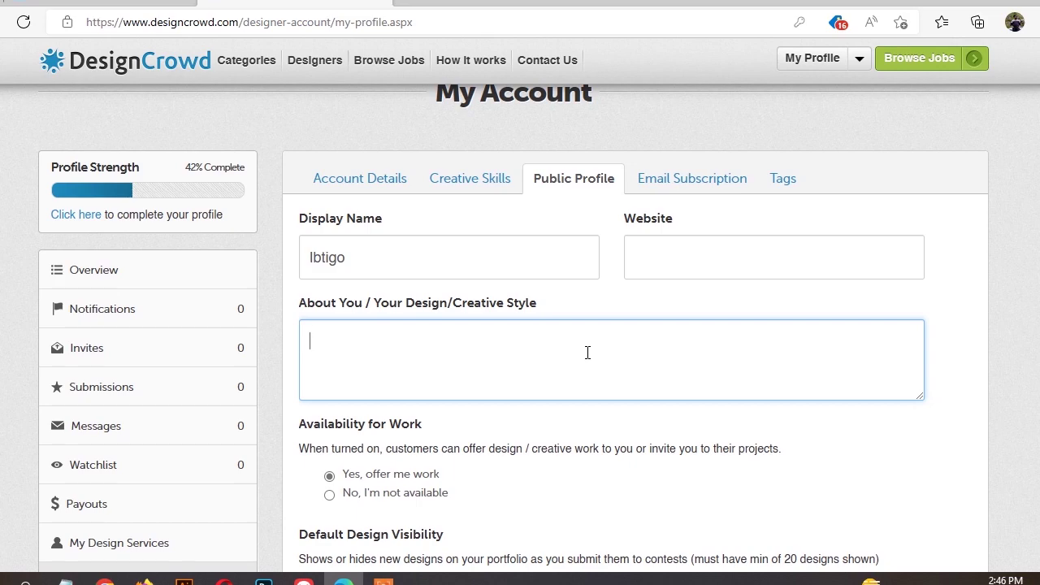
- Open Google in a new browser tab and search for "creative quotes"
click(401, 2)
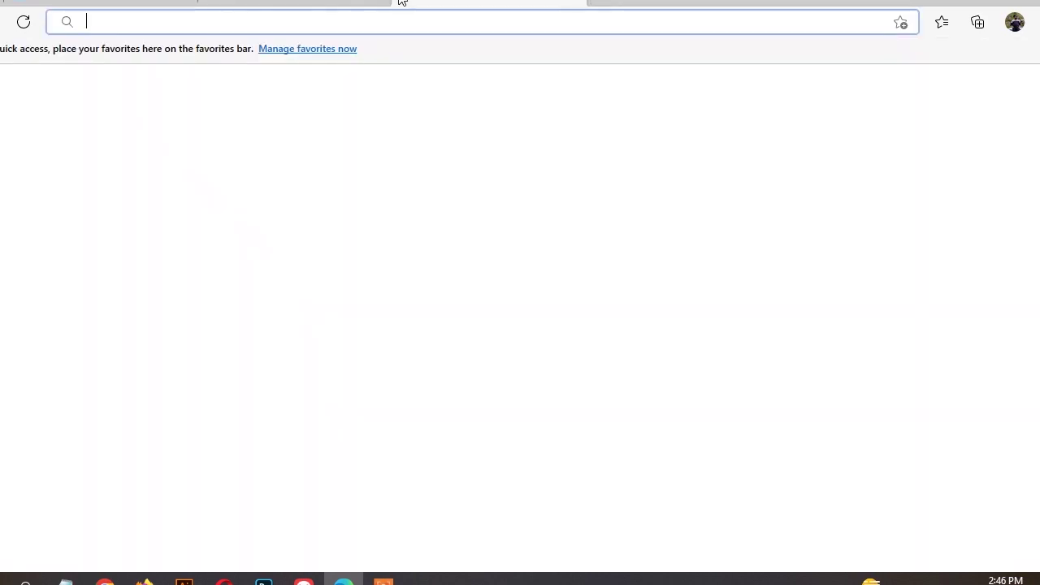
text(google)
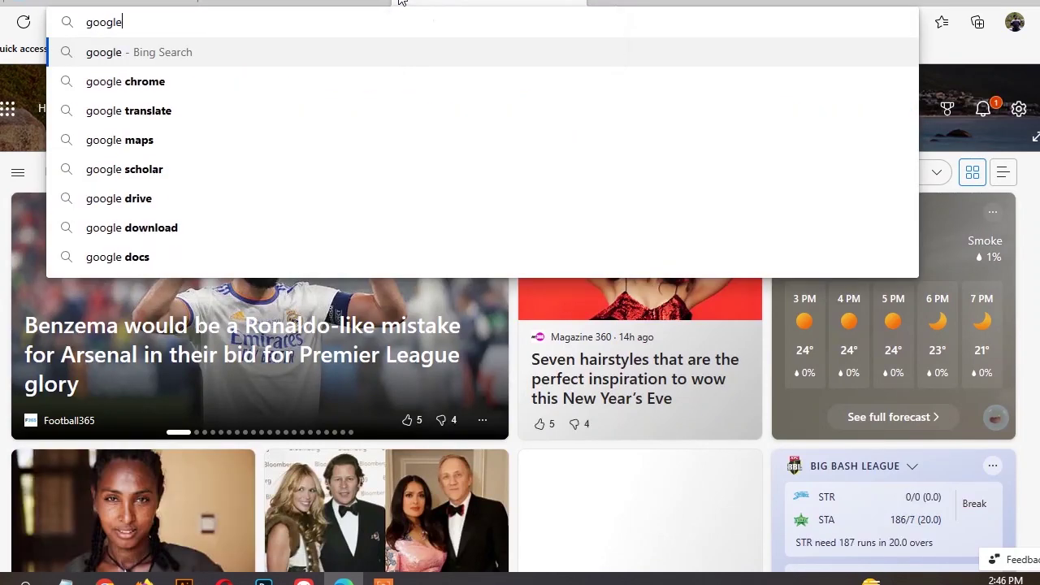
key(ctrl+Return)
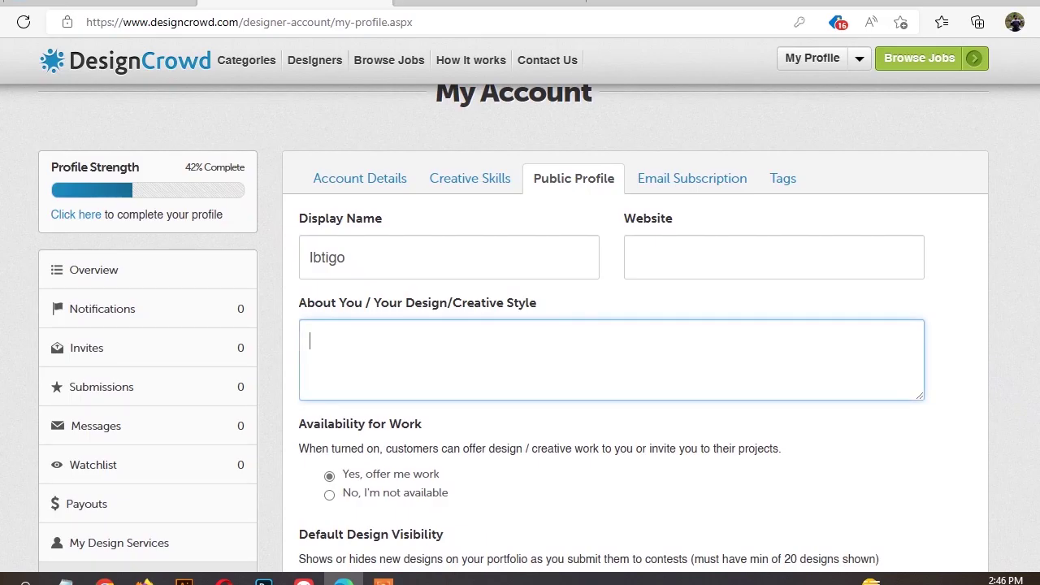
text(cre)
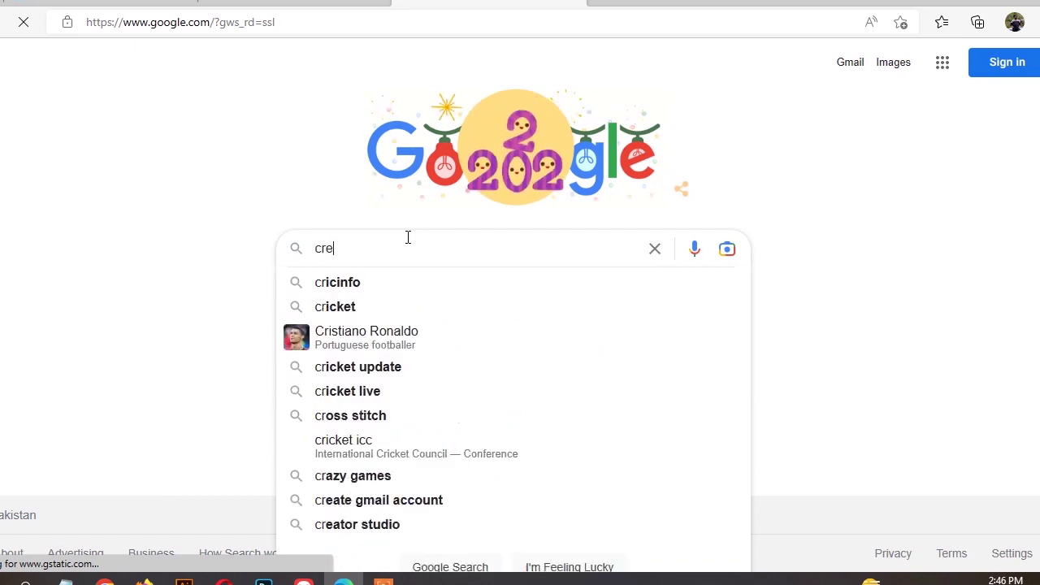
text(ative qoute)
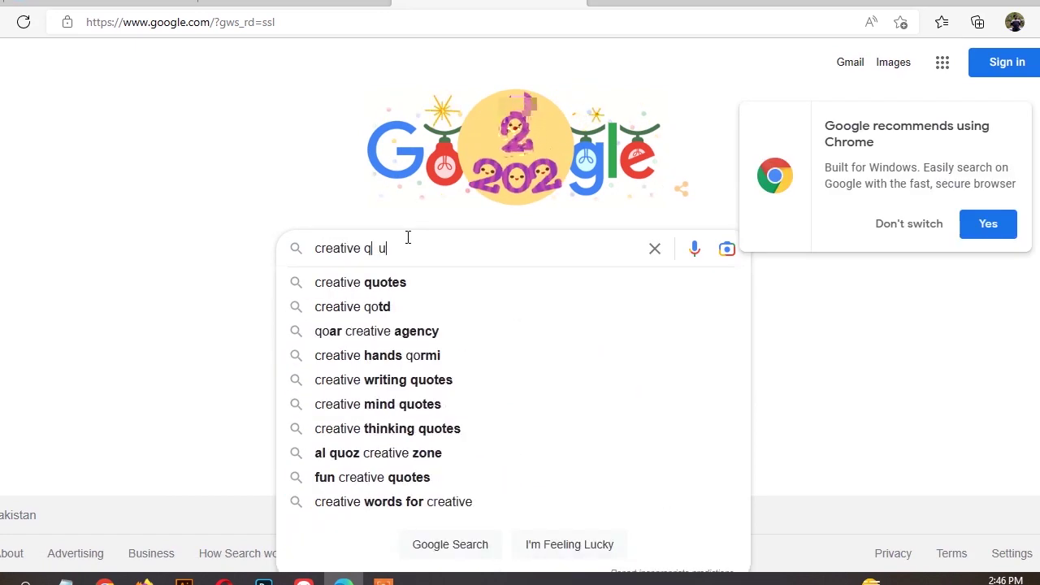
click(353, 281)
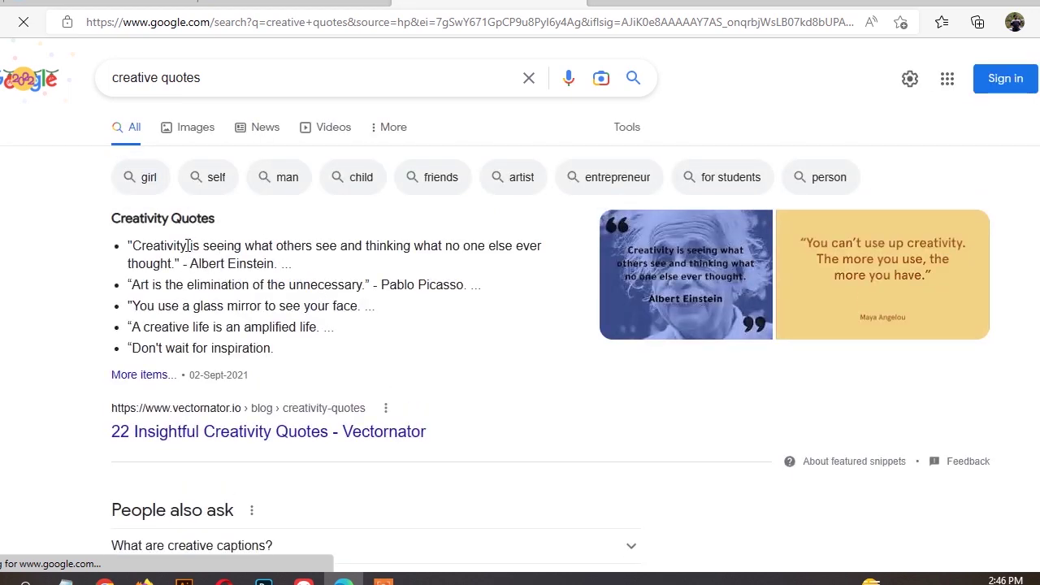
- Copy the Pablo Picasso quote about art, without its opening quotation mark, into the profile's About You text
drag(132, 244, 425, 245)
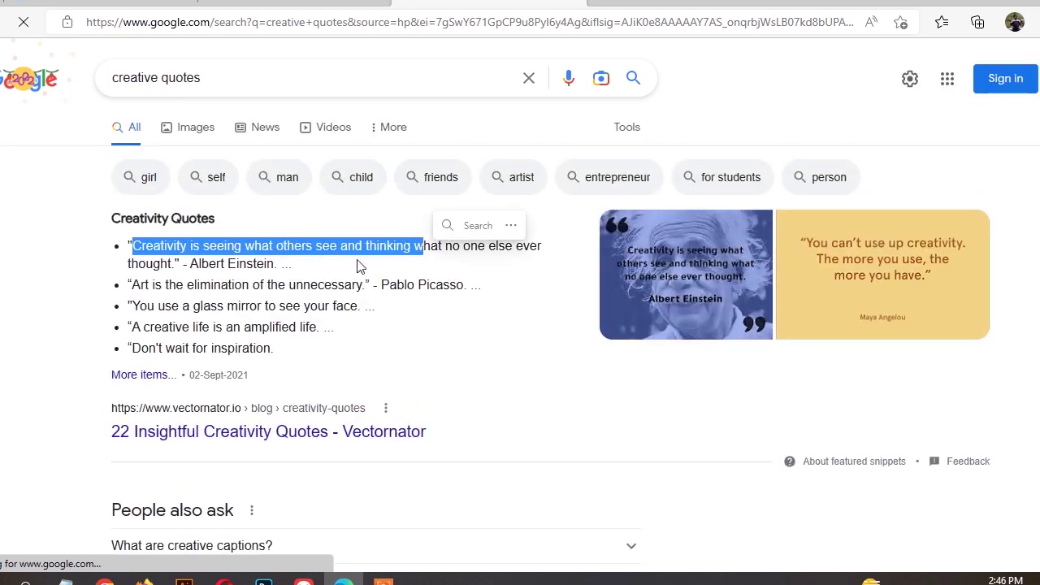
click(348, 272)
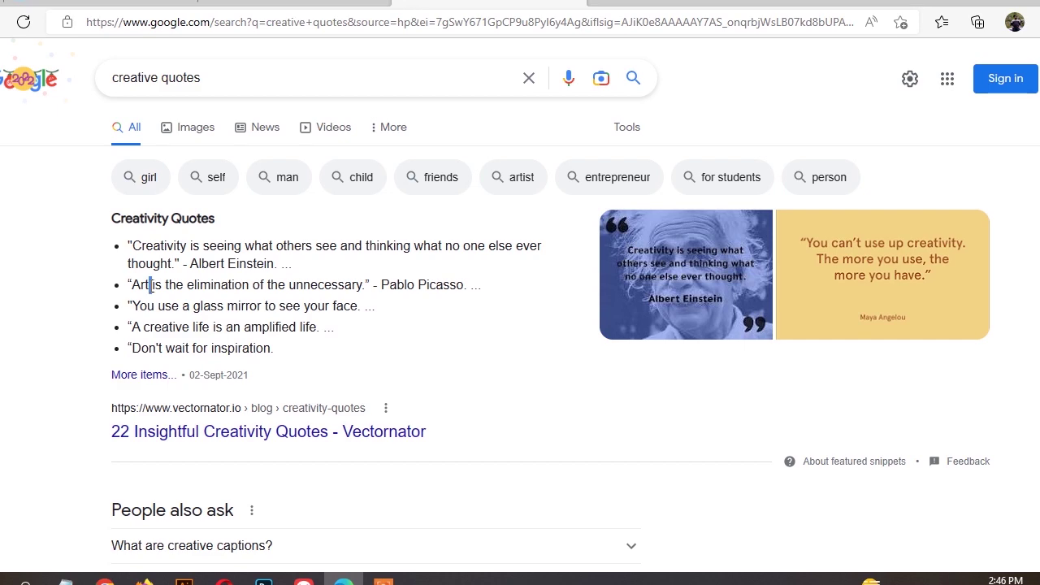
drag(134, 286, 469, 286)
key(ctrl+c)
click(295, 7)
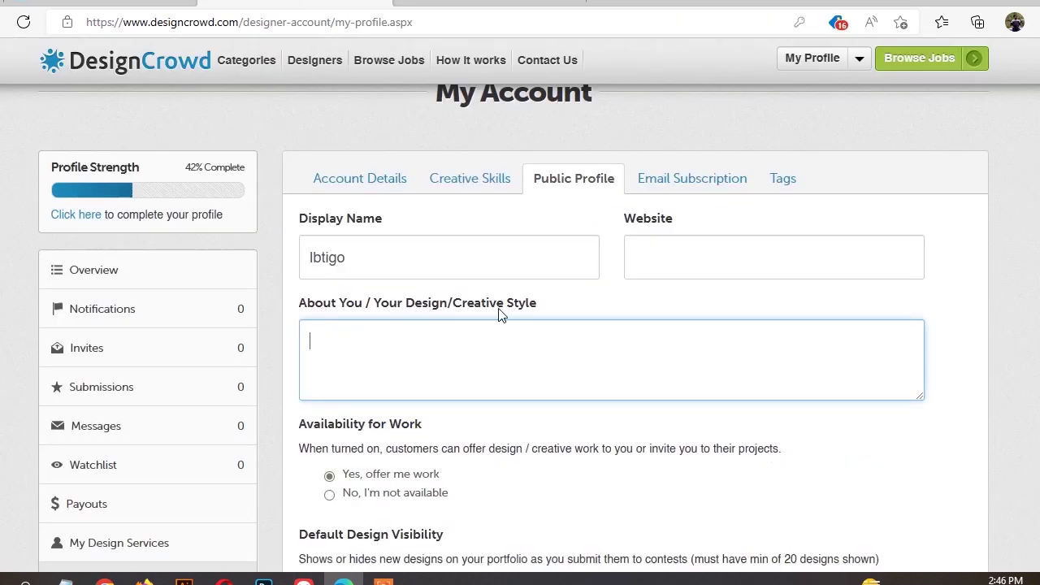
key(ctrl+v)
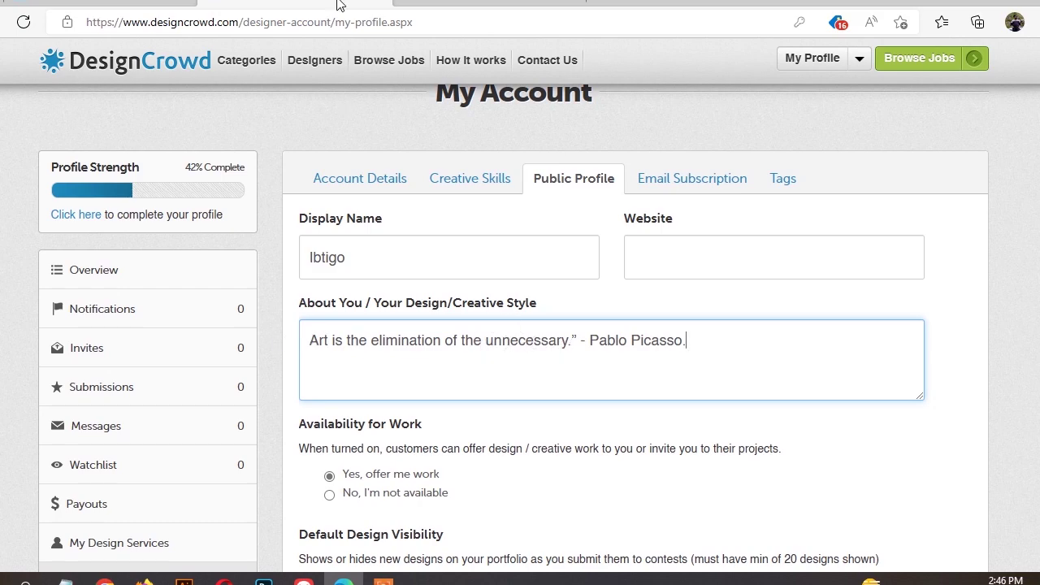
- Replace the About You text with the fully quoted line “Art is the elimination of the unnecessary.” - Pablo Picasso, copied from the search results
click(455, 7)
drag(130, 284, 468, 286)
click(374, 9)
click(648, 366)
key(ctrl+a)
text("Art is the elimination of the unnecessary." - Pablo Picasso)
- Set the default design visibility to Hide new designs and save the public profile details
scroll(397, 357, down, 2)
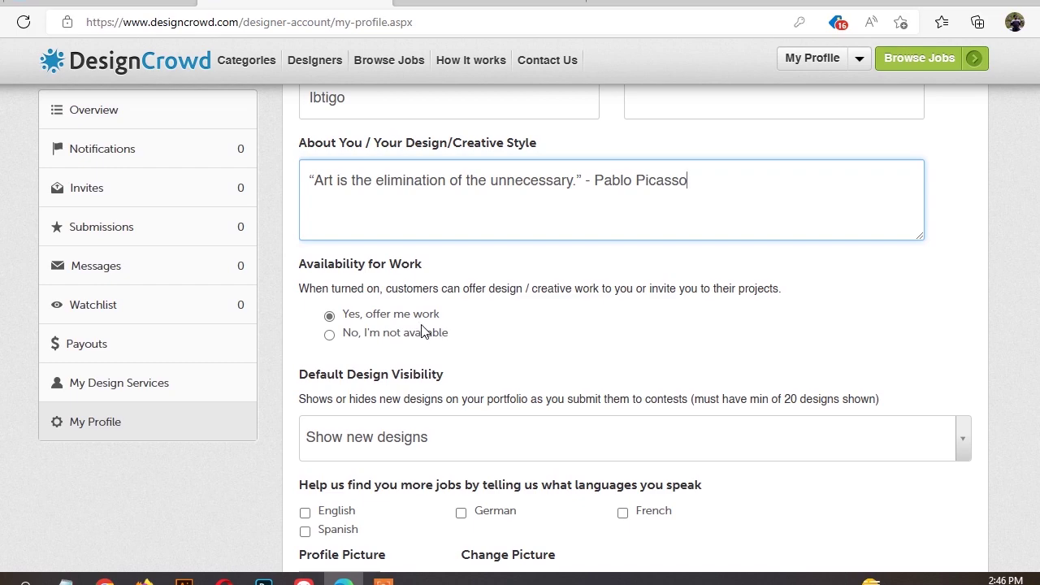
scroll(412, 344, down, 2)
click(393, 289)
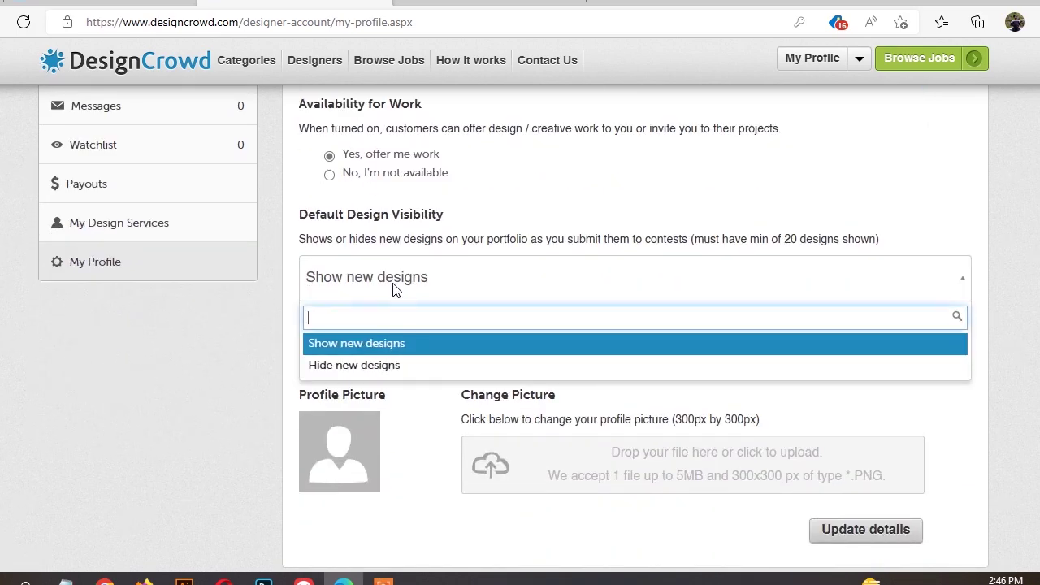
click(395, 367)
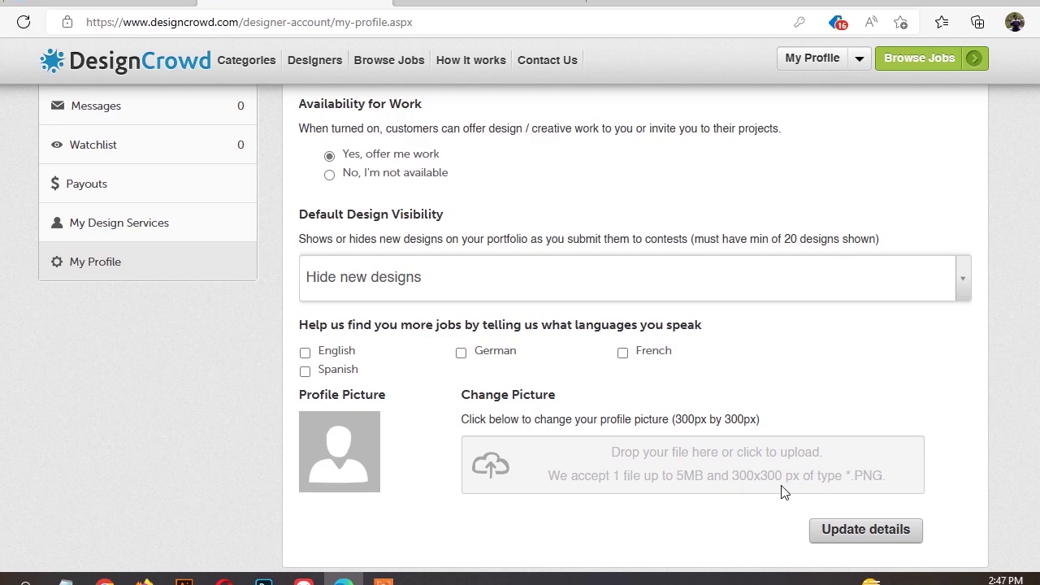
click(858, 537)
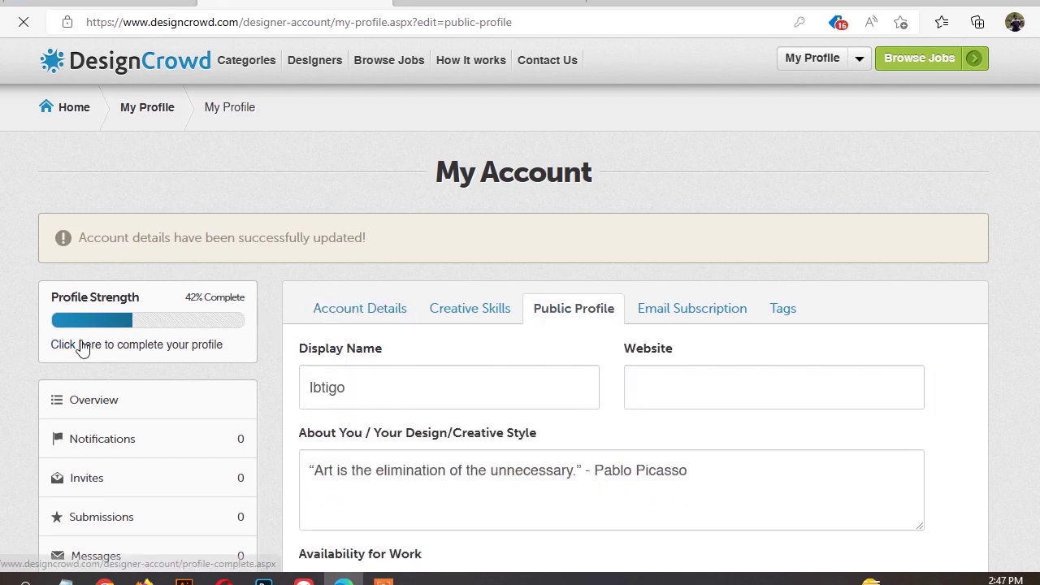
- Return to the profile completion checklist, then review and accept the DesignCrowd quality standards
click(81, 345)
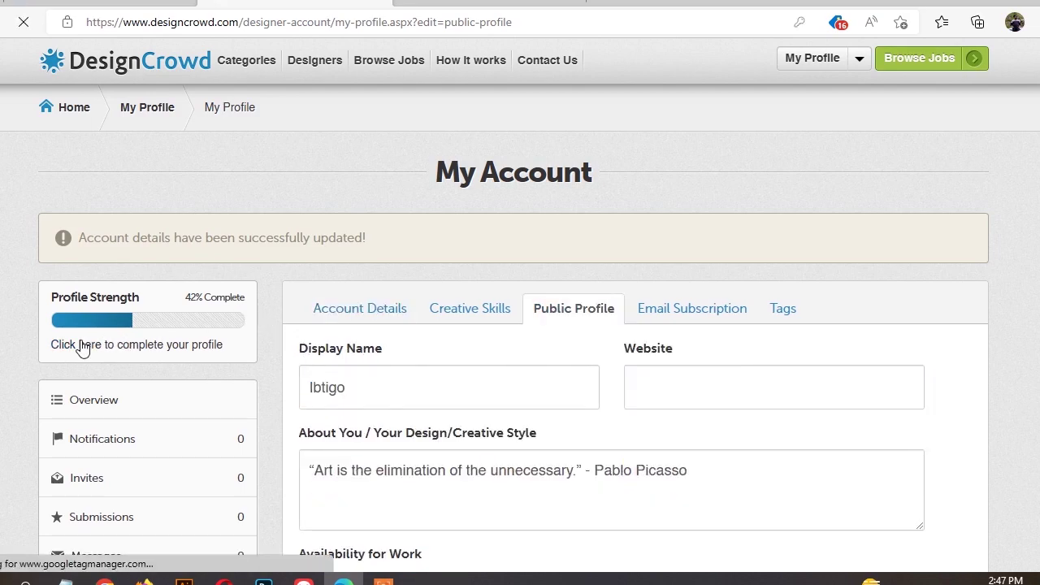
scroll(971, 366, down, 4)
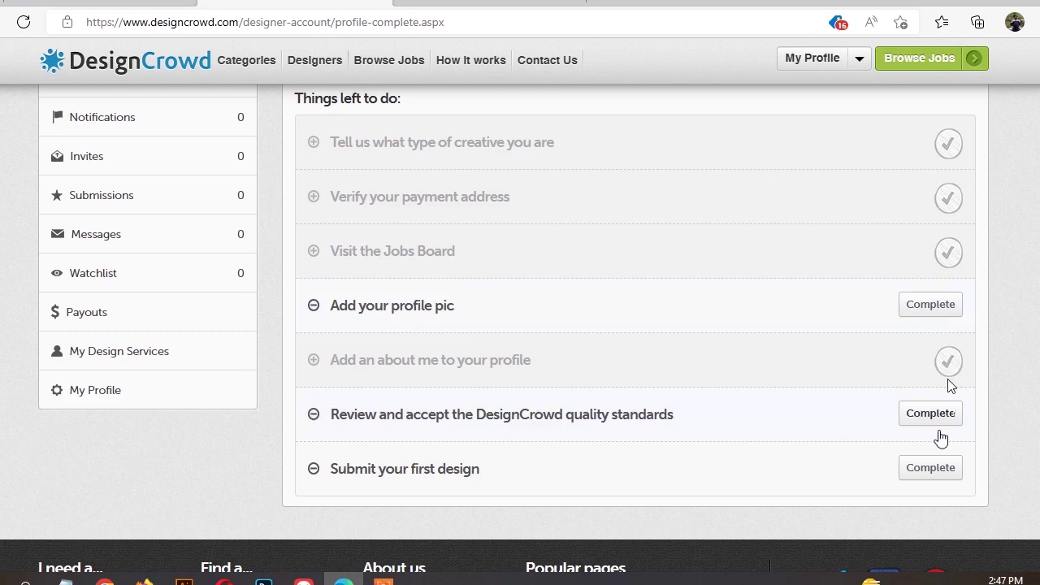
click(931, 416)
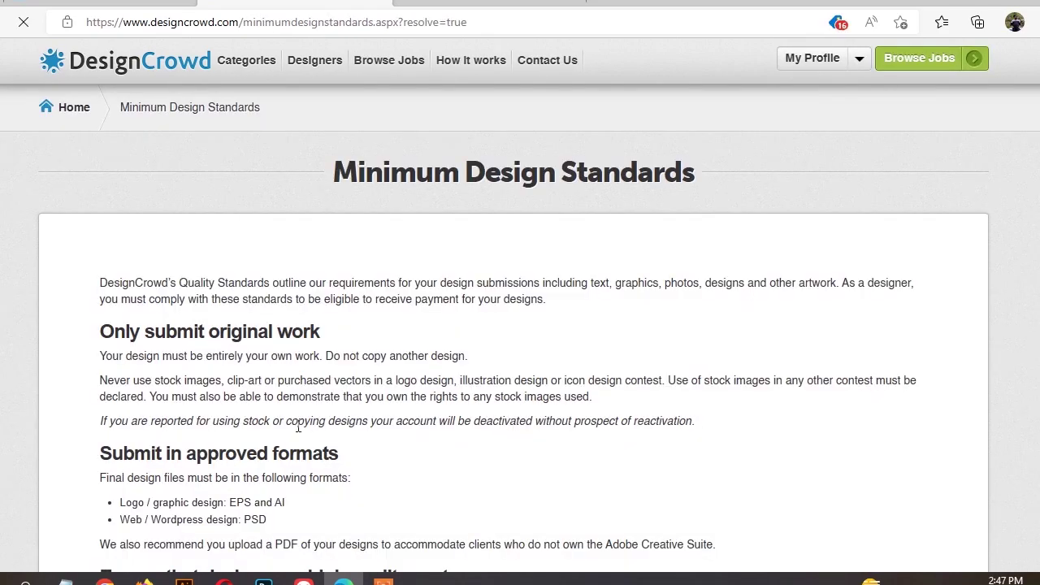
scroll(195, 250, down, 15)
scroll(195, 249, up, 1)
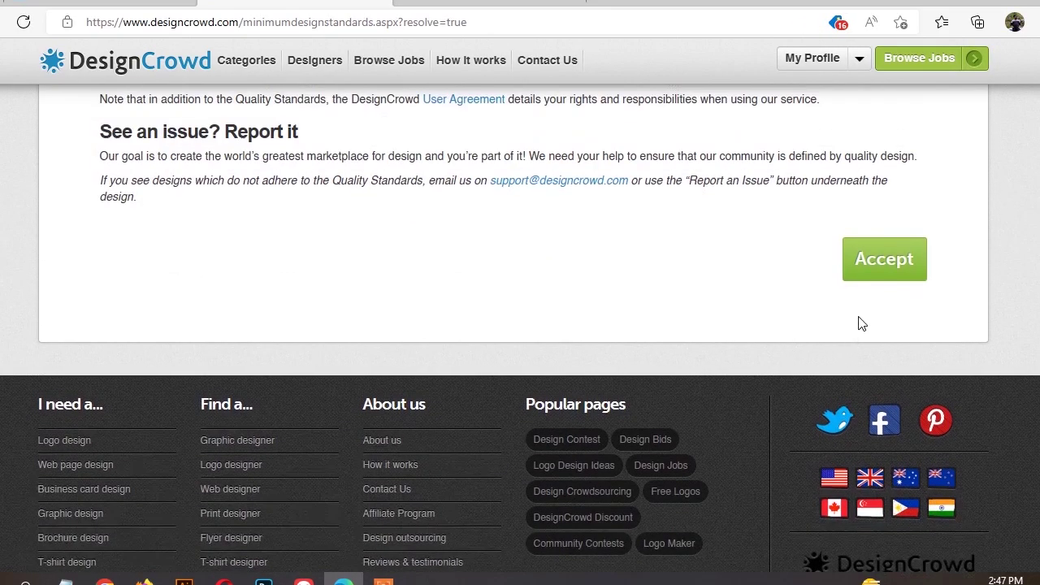
click(884, 278)
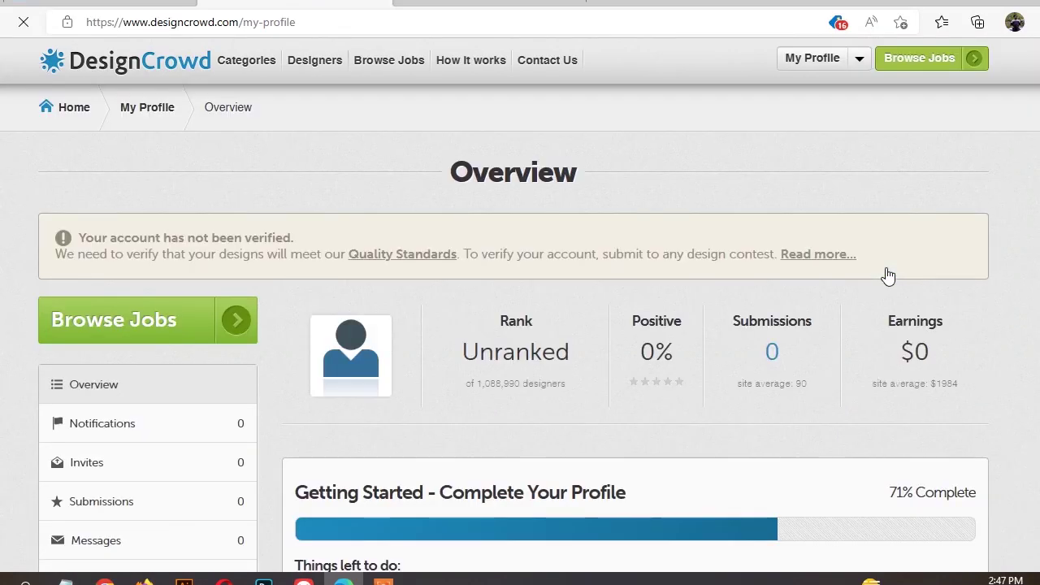
- Check the remaining profile checklist items and close the creative quotes search page
scroll(847, 336, down, 7)
scroll(848, 334, down, 1)
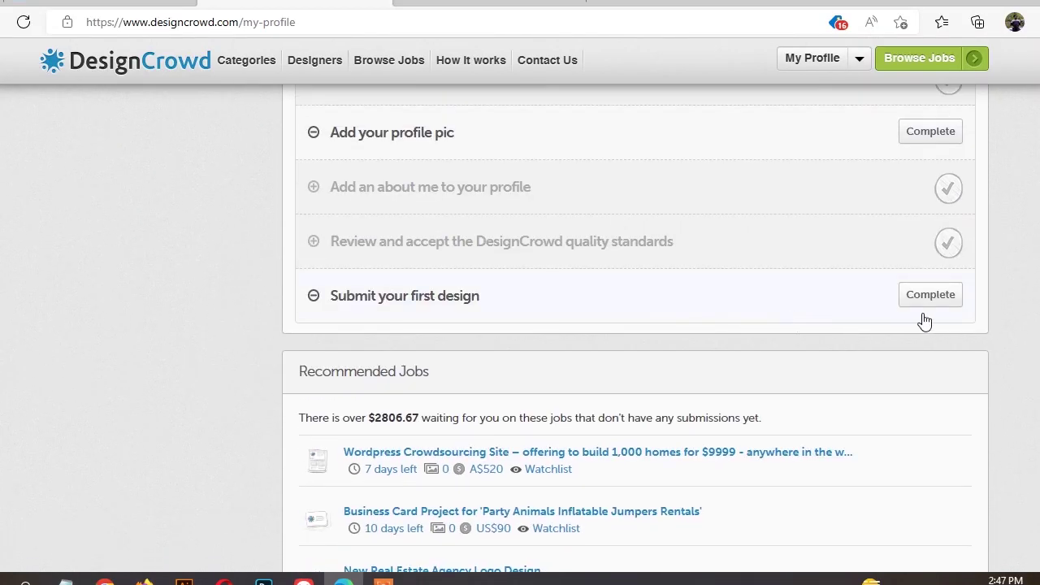
click(521, 4)
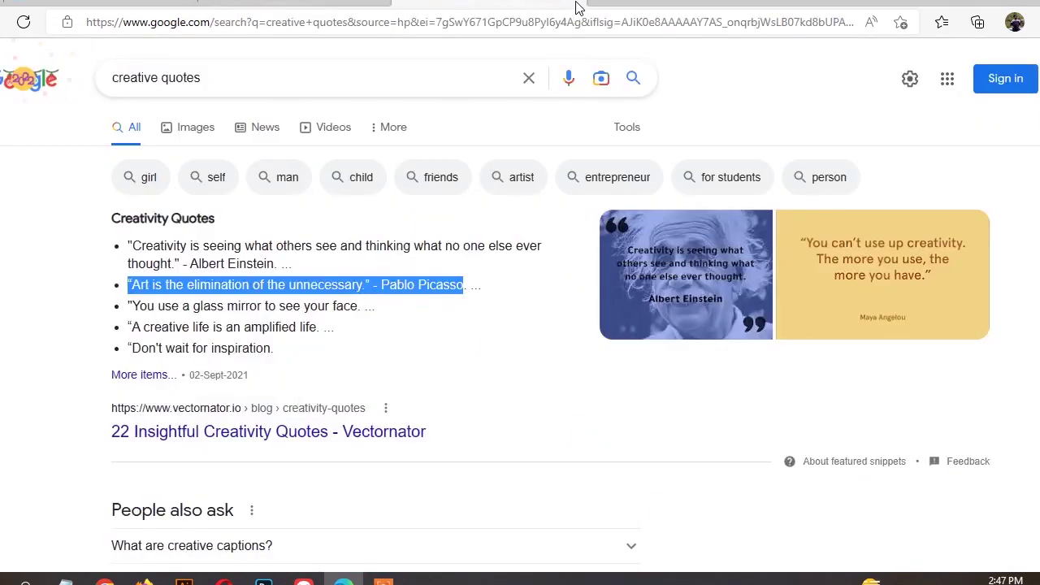
click(575, 4)
scroll(487, 220, up, 2)
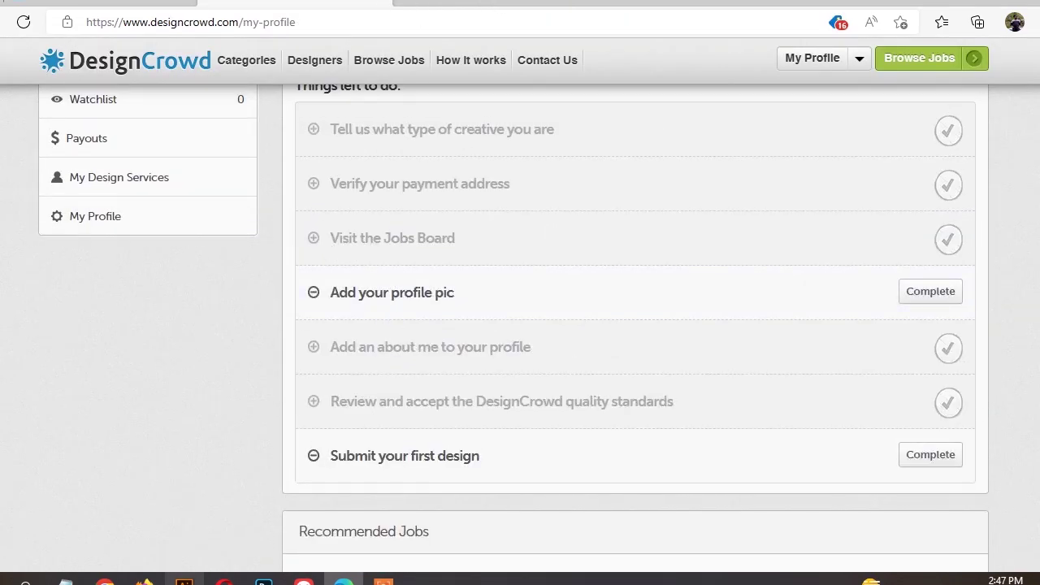
- Switch to Adobe Illustrator and open the "triangle 2 letter lettermarks" file from the Lettermarks folder on the Desktop
click(184, 581)
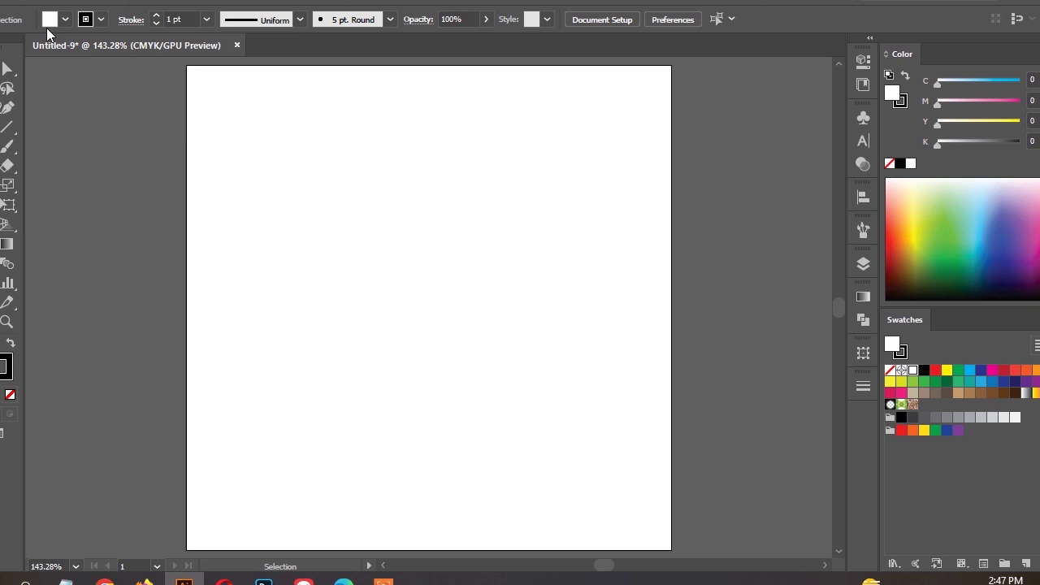
click(37, 1)
click(72, 50)
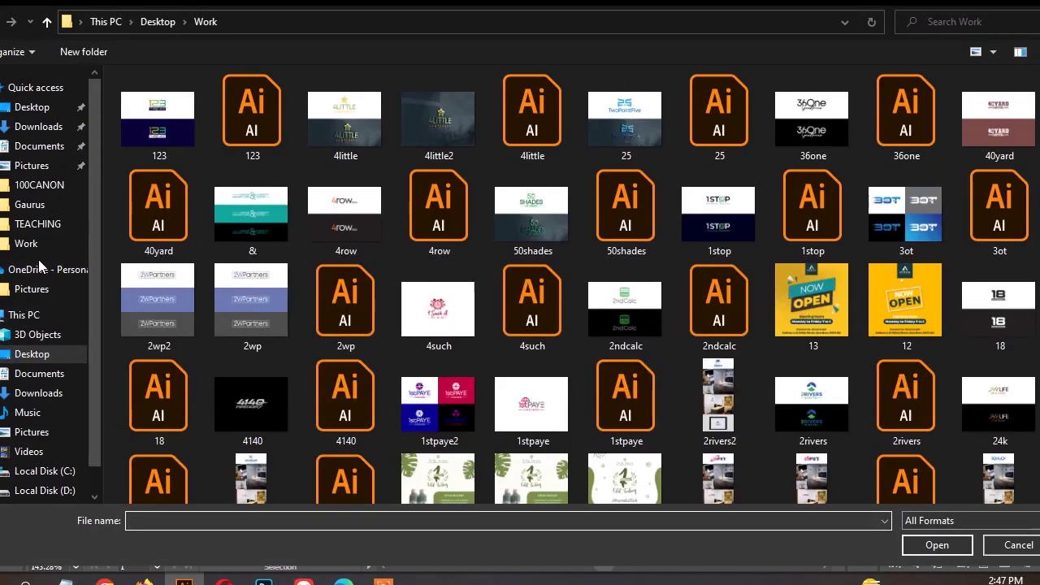
click(33, 354)
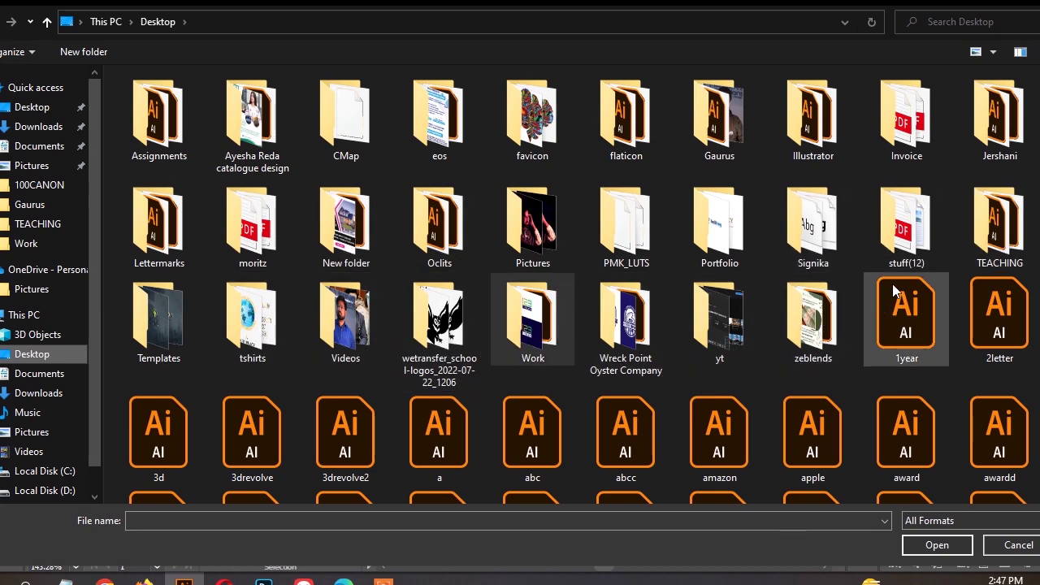
double_click(167, 227)
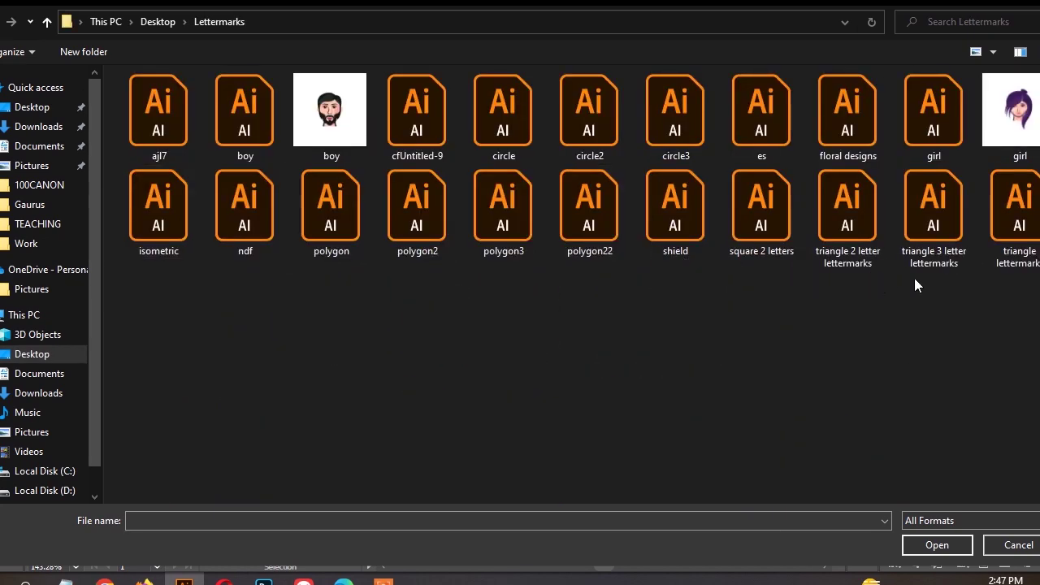
double_click(845, 218)
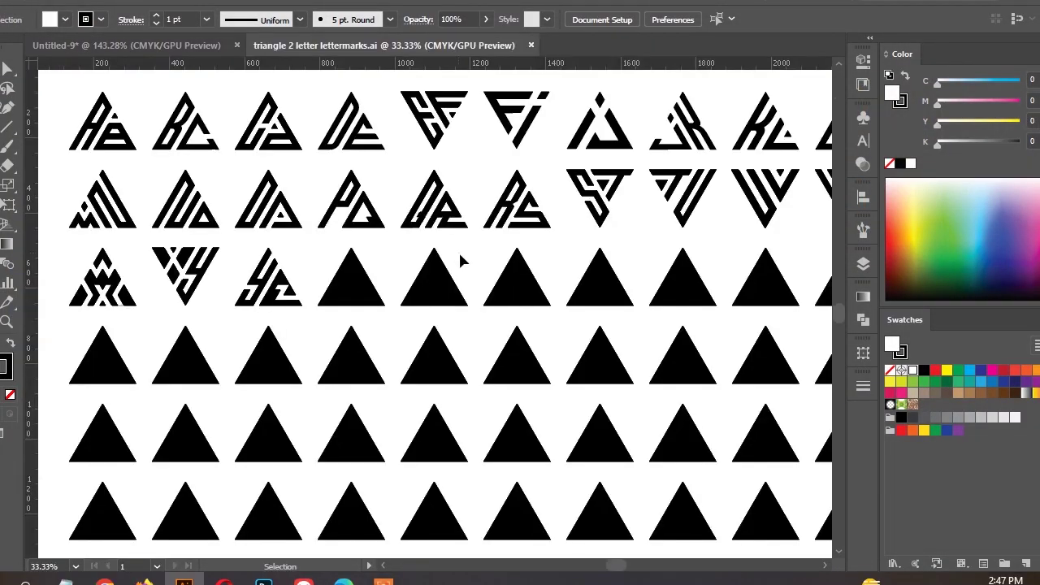
- Cut the first solid triangle grid after the YZ mark and paste it into the Untitled-9 document
click(346, 291)
double_click(355, 293)
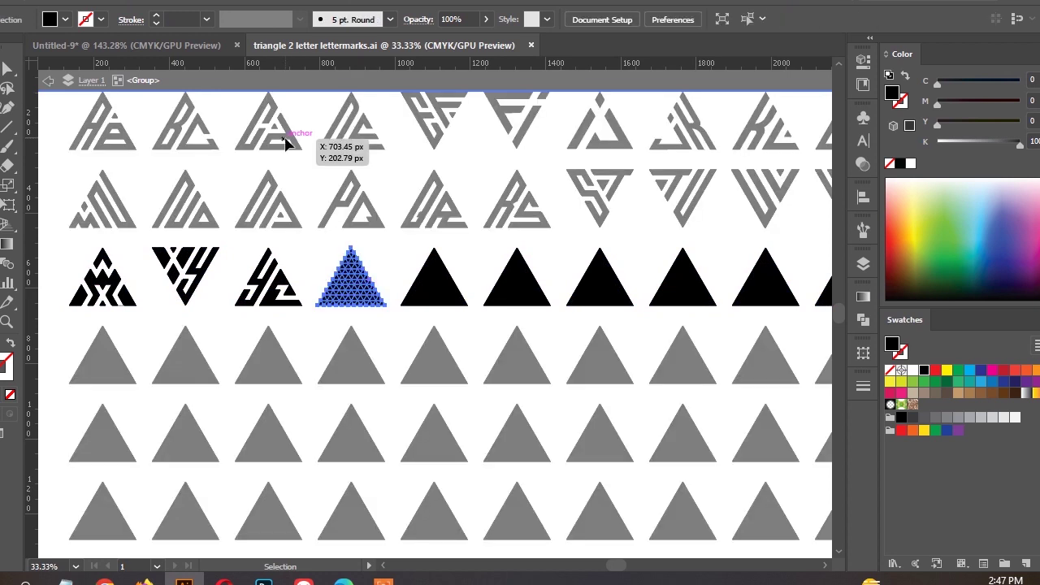
key(ctrl+x)
click(214, 49)
key(ctrl+v)
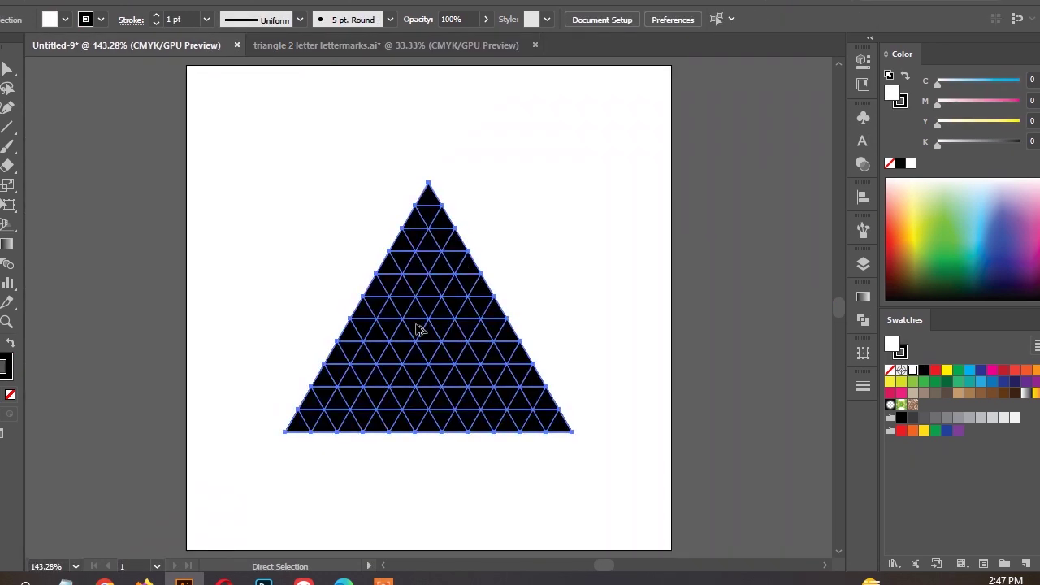
key(ctrl+minus)
key(ctrl+equal)
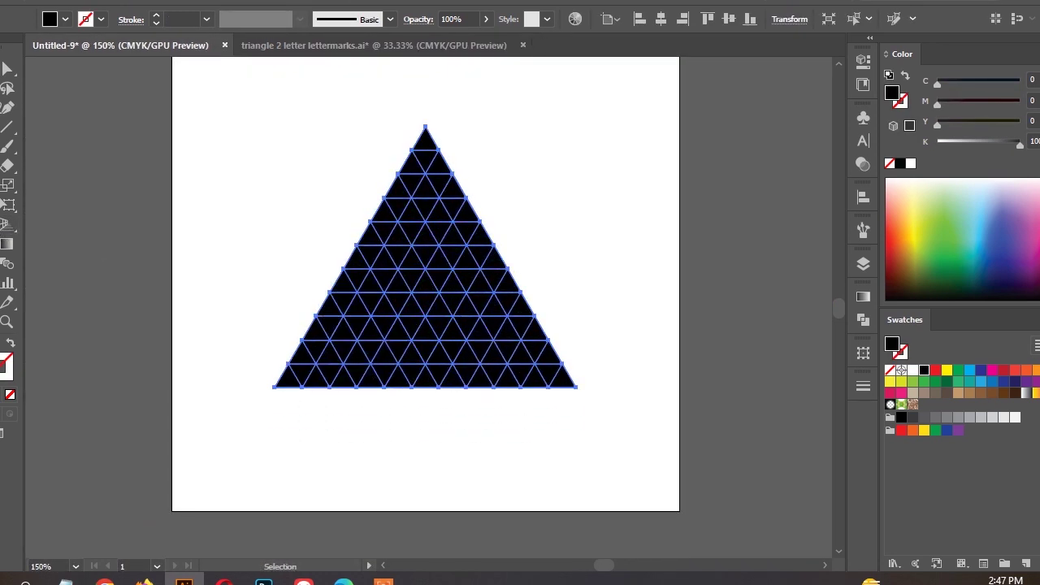
- Remove grid cells with Shape Builder, leaving three outer bars, a diamond tip, two corner pieces and a hollow inner triangle
click(6, 224)
click(120, 225)
mouse_move(285, 359)
mouse_down()
mouse_move(526, 359)
mouse_move(415, 199)
mouse_up()
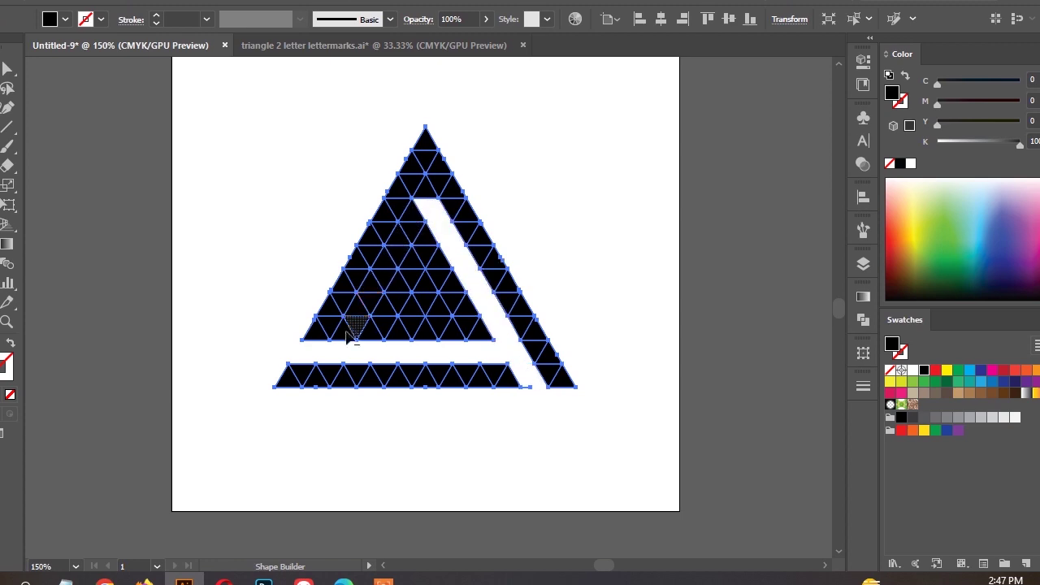
mouse_move(350, 338)
mouse_down()
mouse_move(401, 234)
mouse_move(465, 146)
mouse_up()
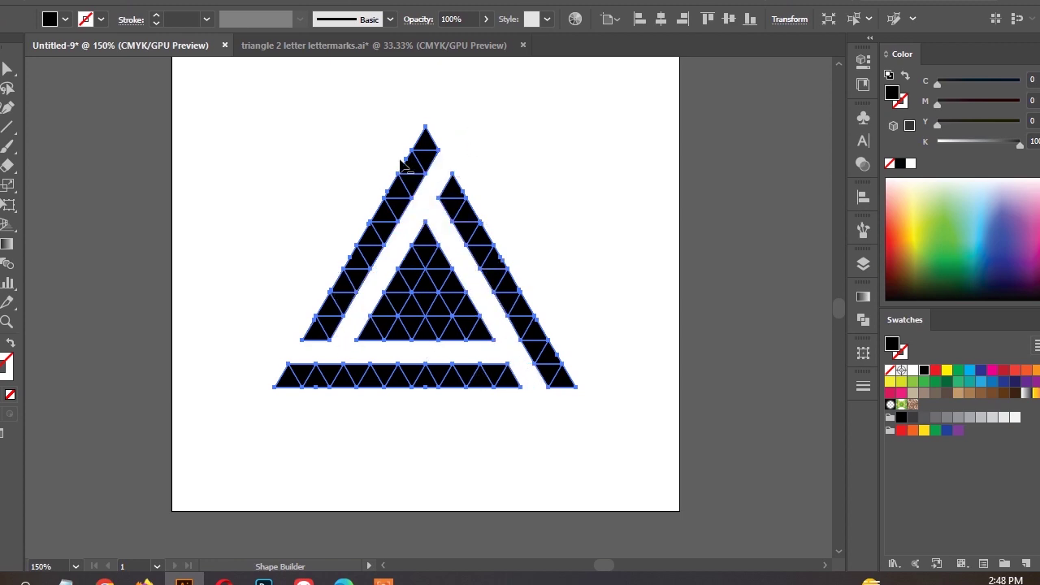
drag(325, 367, 302, 429)
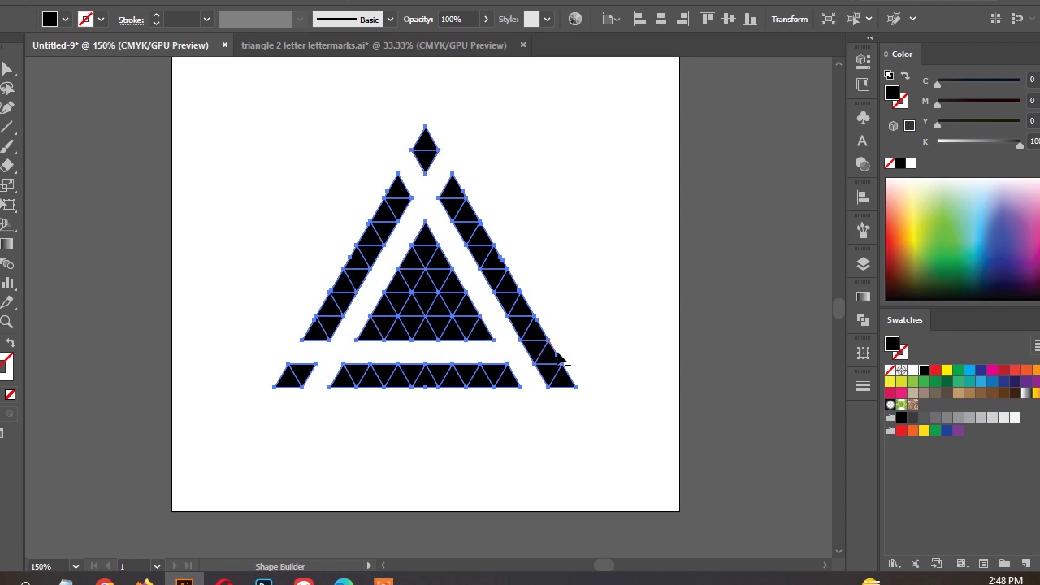
mouse_move(558, 357)
mouse_down()
mouse_move(604, 353)
mouse_move(567, 361)
mouse_up()
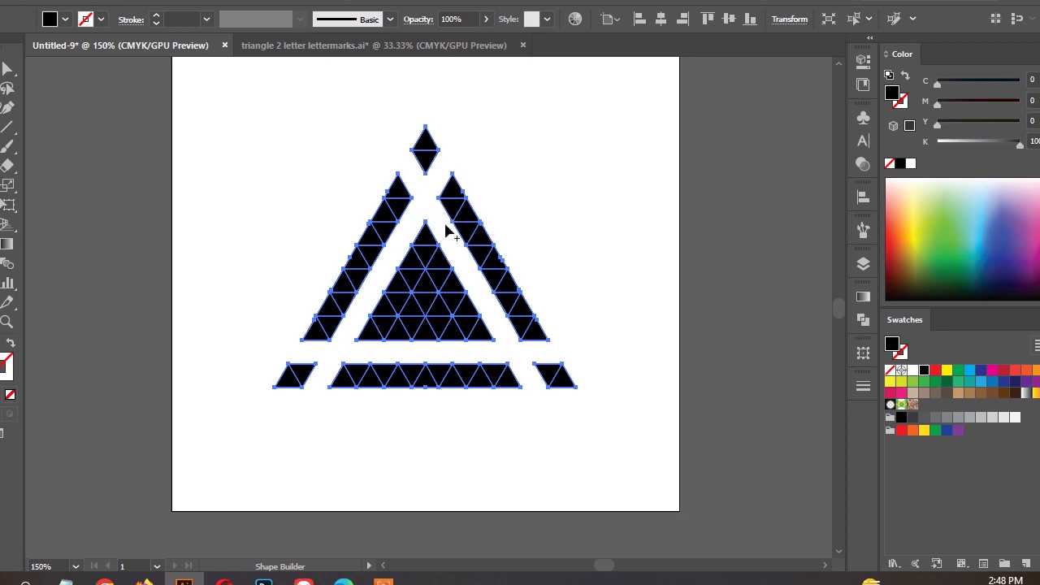
scroll(418, 314, up, 2)
mouse_move(418, 313)
mouse_down()
mouse_move(460, 306)
mouse_move(448, 297)
mouse_up()
scroll(448, 297, down, 3)
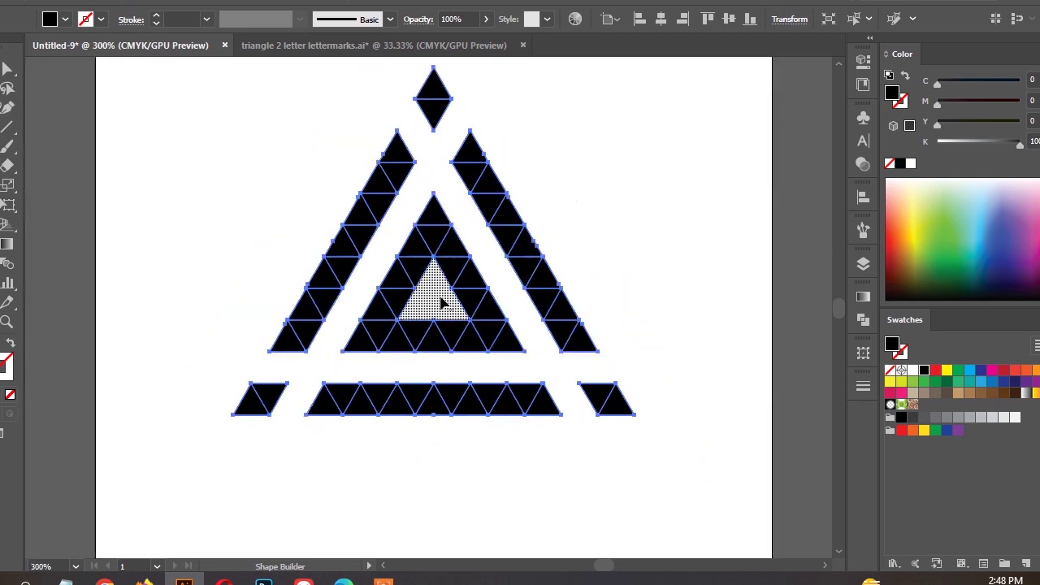
- Unite all the remaining grid cells with Pathfinder and check the artboard's dimensions
key(v)
drag(574, 185, 276, 381)
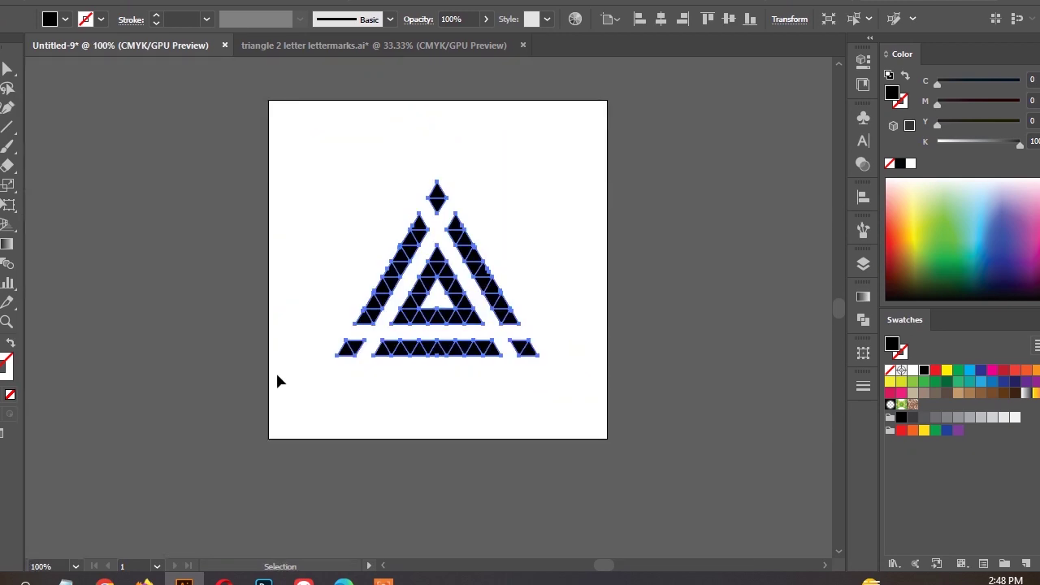
click(863, 322)
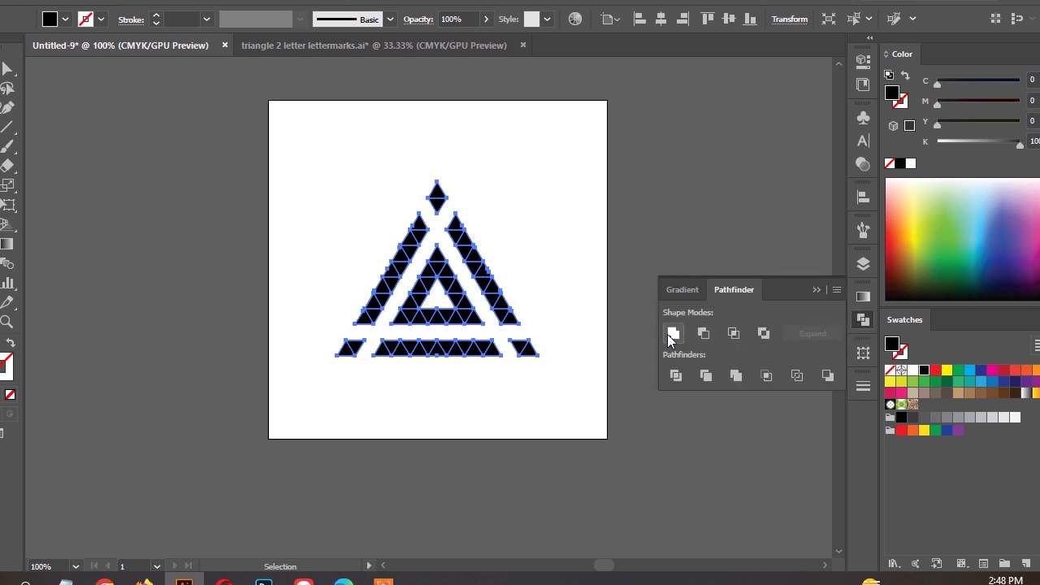
click(673, 334)
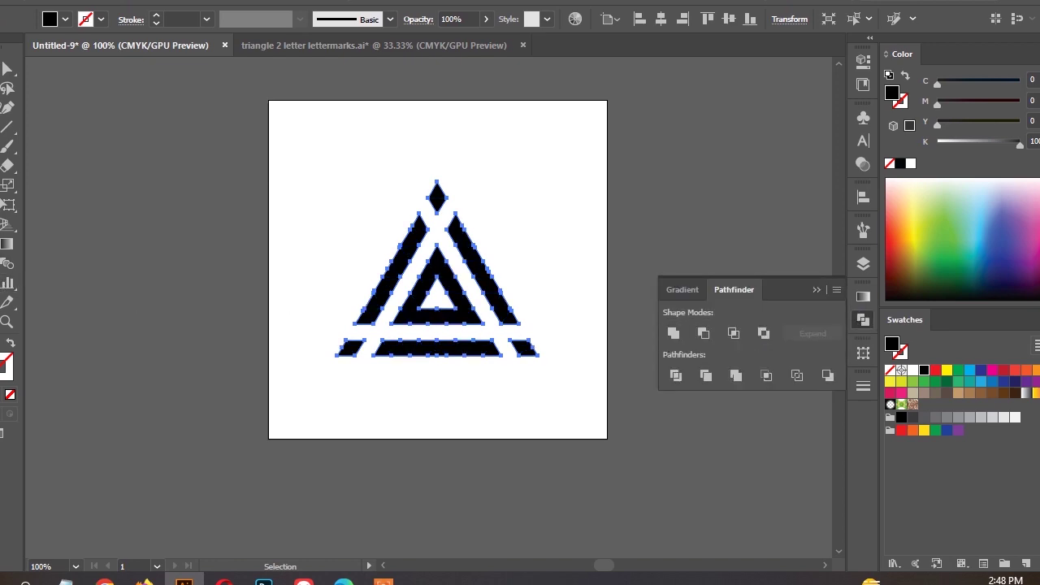
key(shift+o)
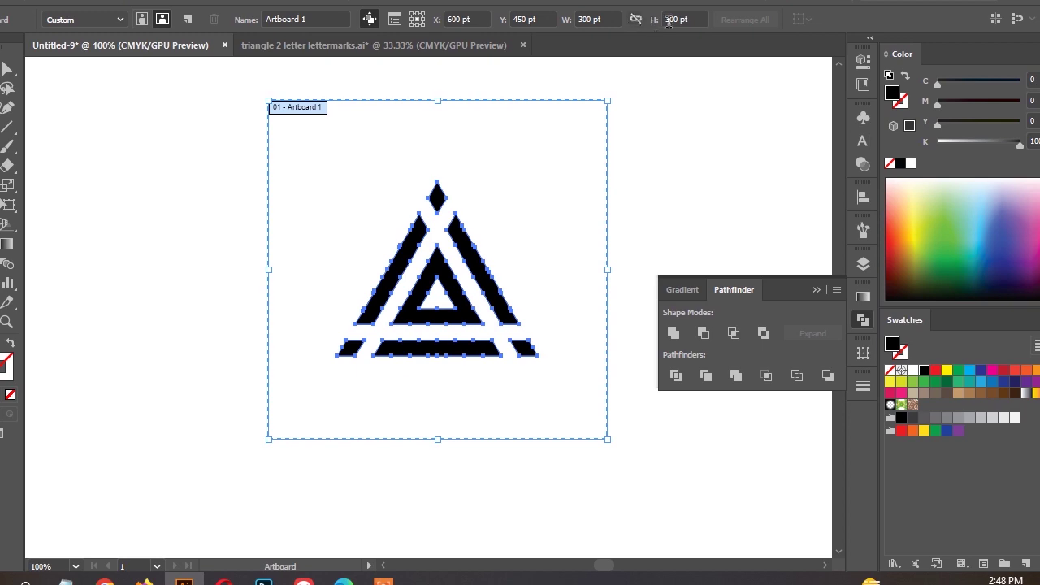
key(Escape)
click(487, 139)
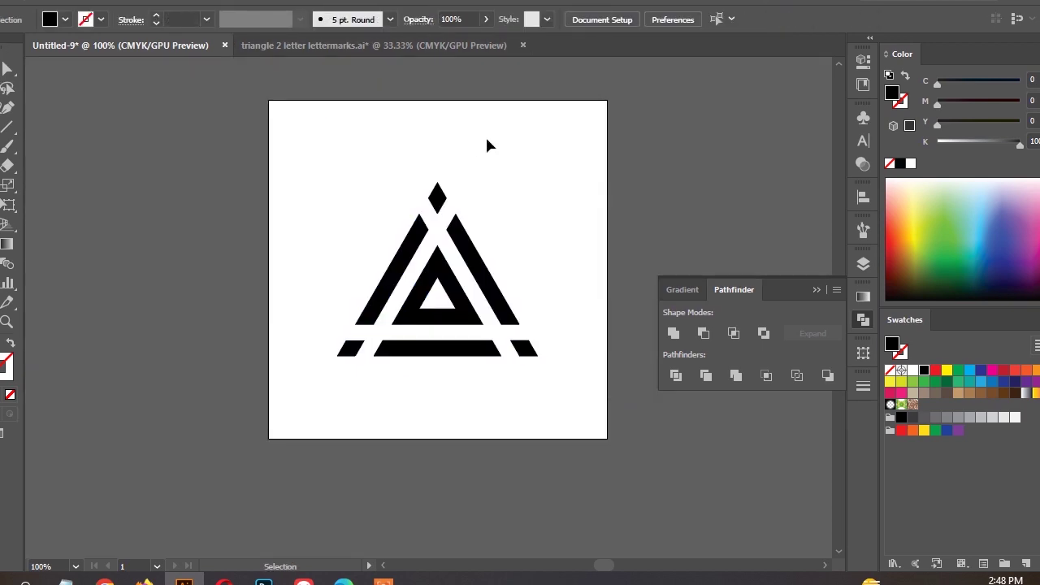
- Fill the whole triangle mark with a linear gradient running from teal to dark blue
key(ctrl+0)
drag(292, 515, 294, 517)
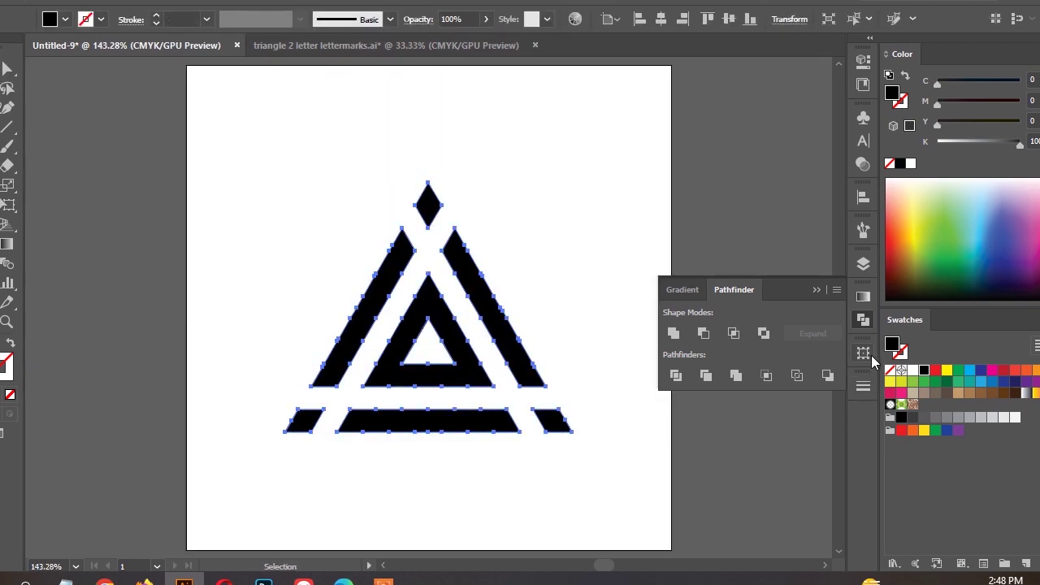
click(863, 297)
click(755, 426)
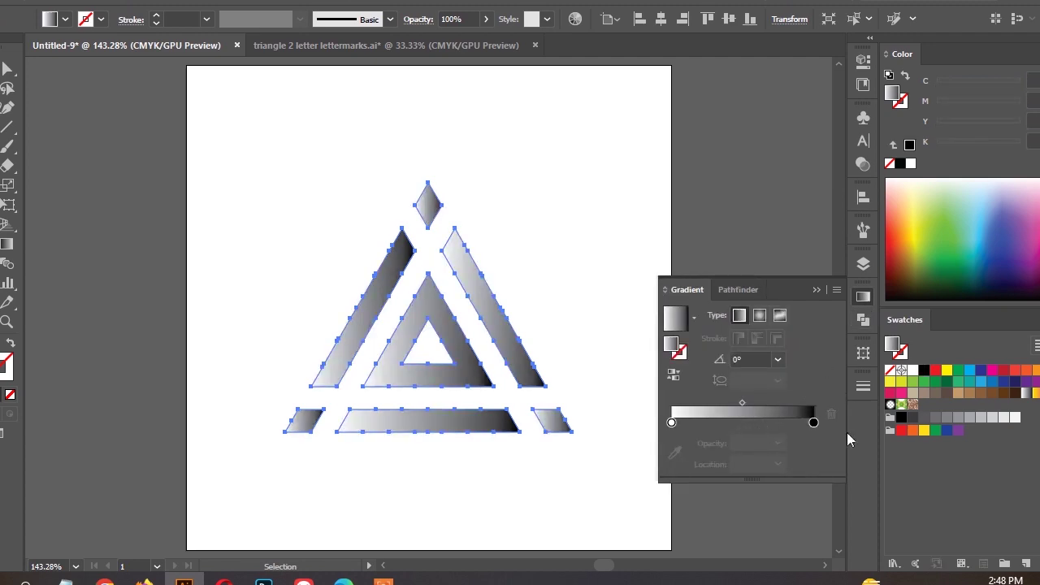
drag(972, 391, 671, 423)
drag(1004, 384, 814, 429)
- Run the gradient diagonally across the whole mark at about -137.6°, from teal at the upper right to blue at the lower left
click(8, 224)
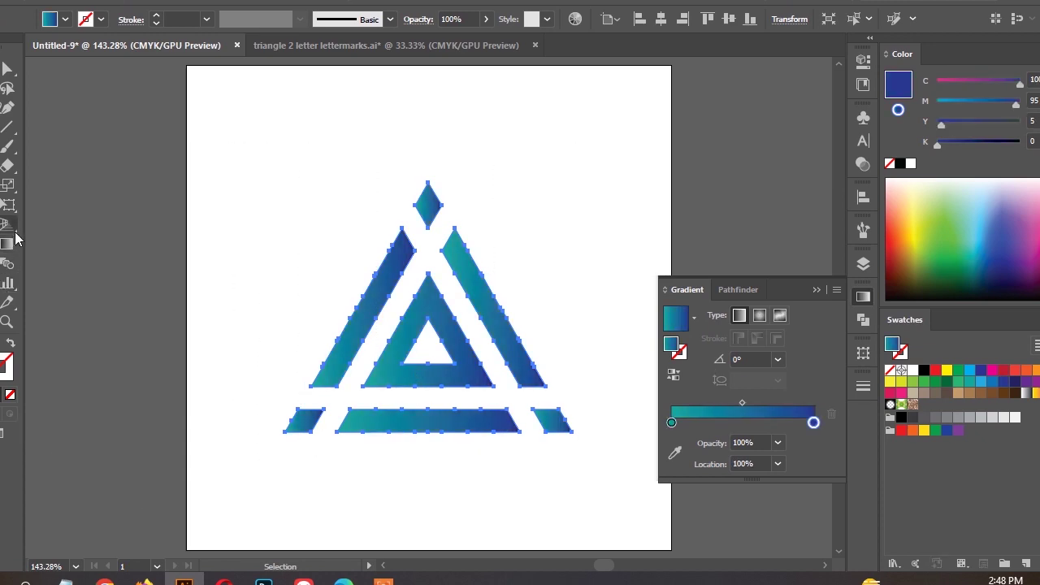
key(ctrl+shift+i)
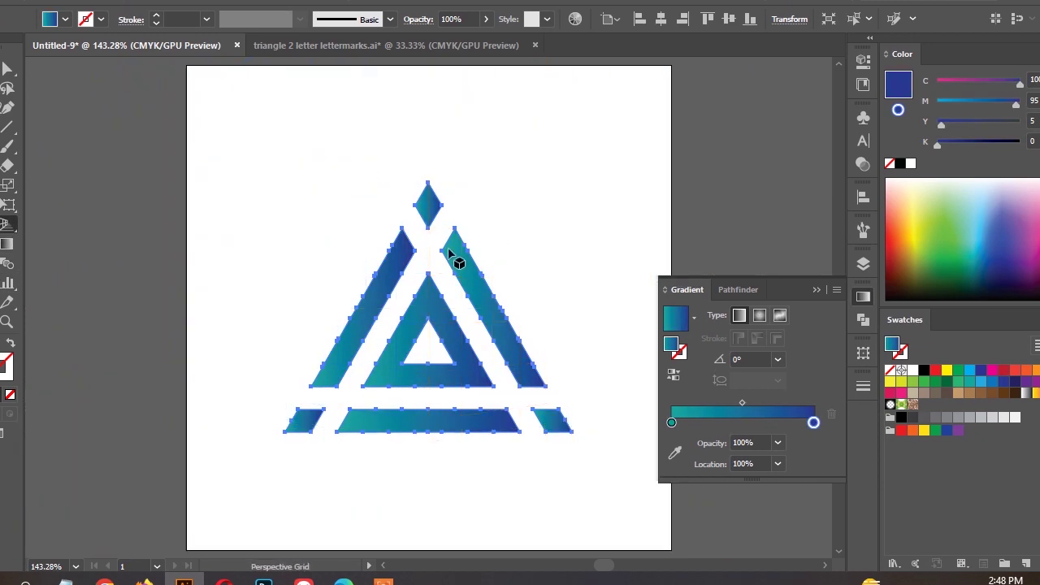
click(6, 244)
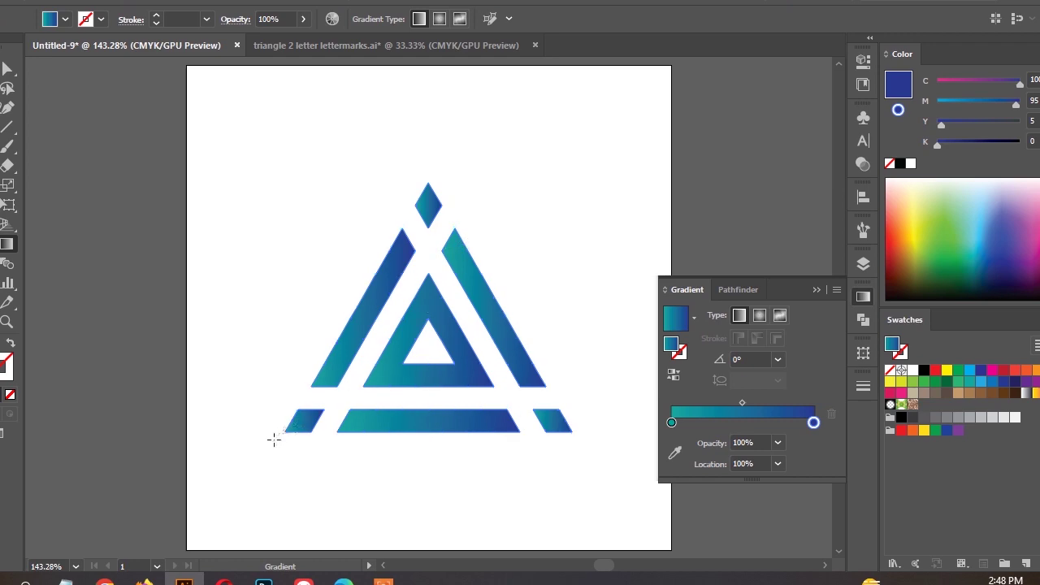
drag(273, 439, 502, 236)
key(v)
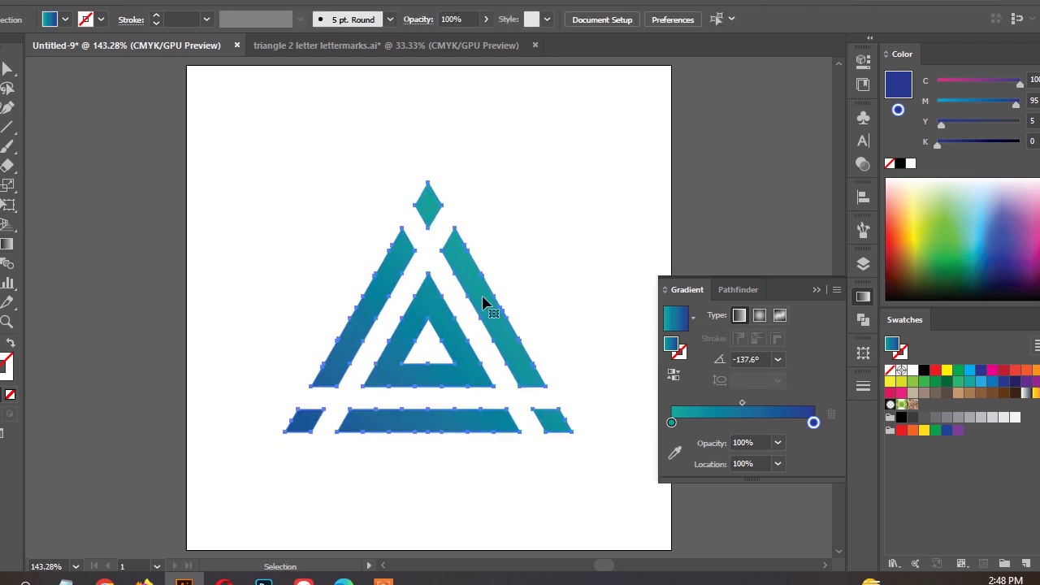
click(552, 167)
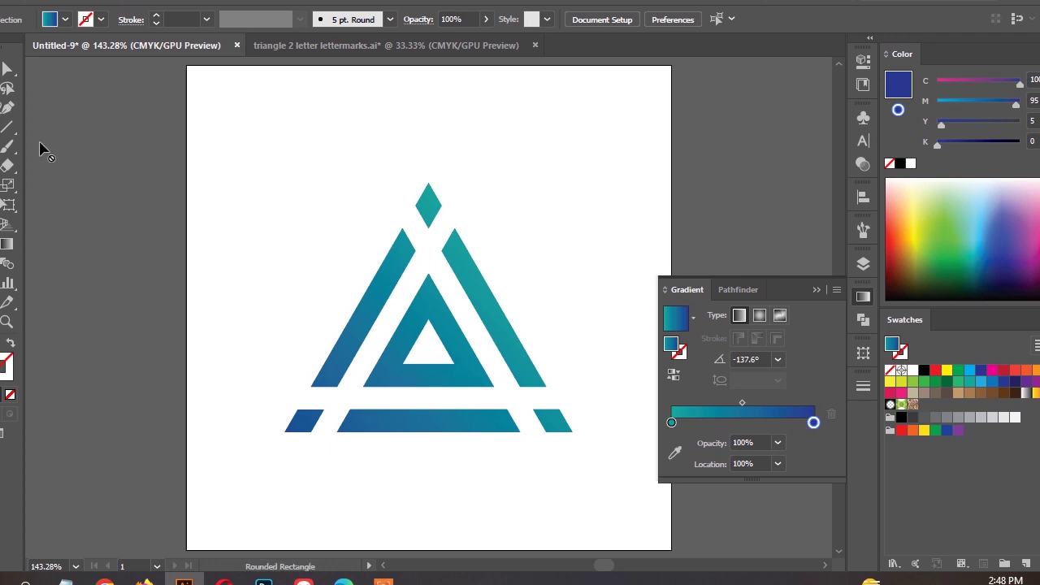
- Create a 300 by 300 pt rectangle on the artboard
drag(7, 147, 56, 144)
click(282, 150)
text(700)
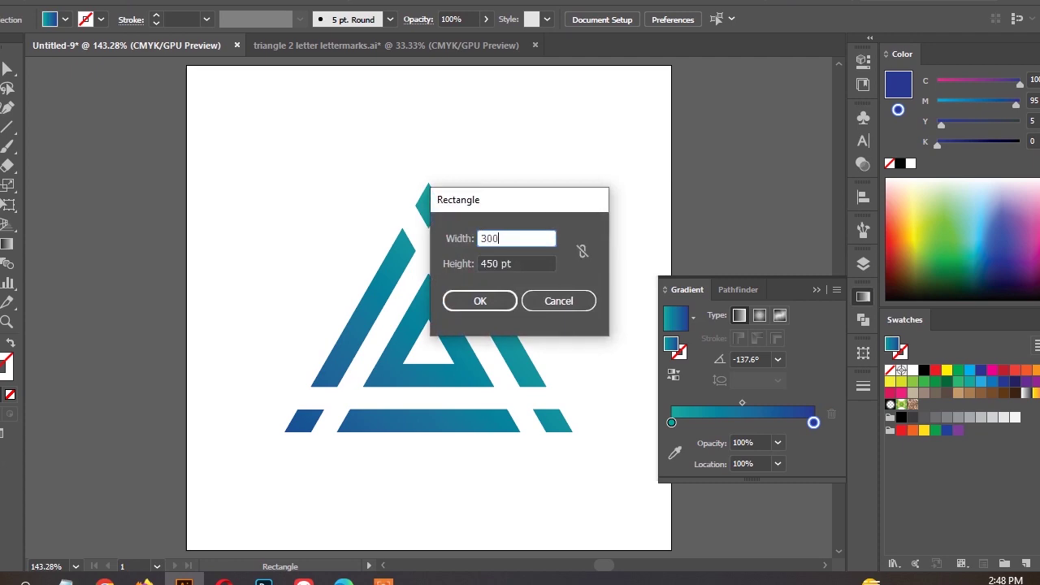
key(Tab)
text(700)
key(Tab)
key(Return)
- Send the square behind the triangle mark and fill it with black
right_click(282, 151)
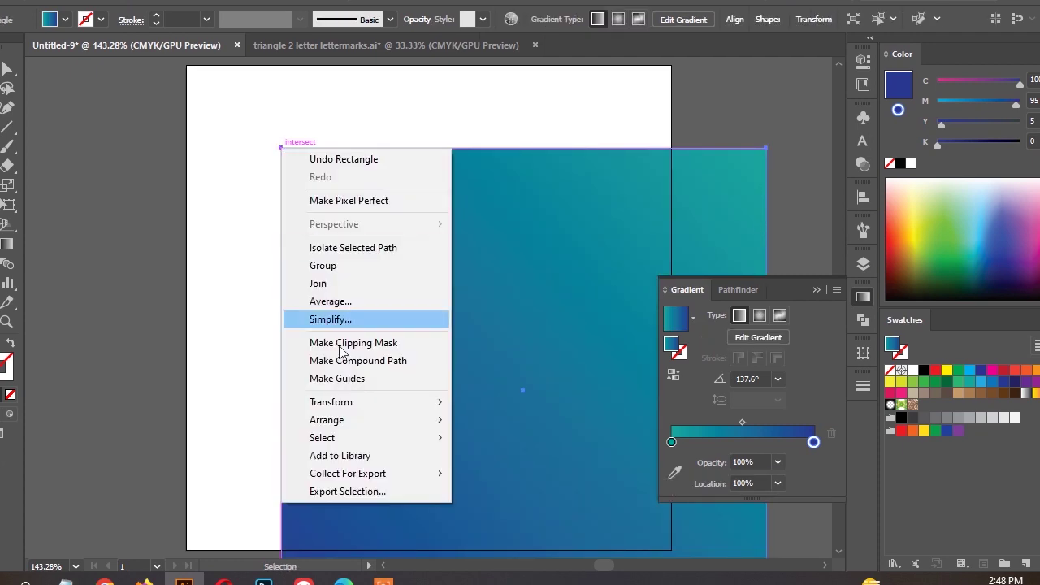
mouse_move(353, 418)
click(506, 474)
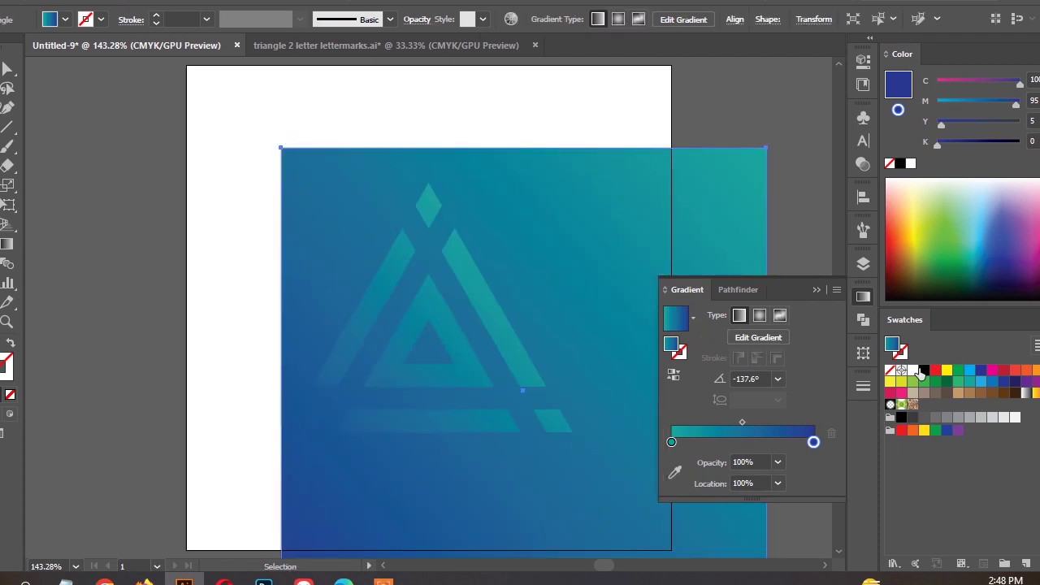
click(924, 371)
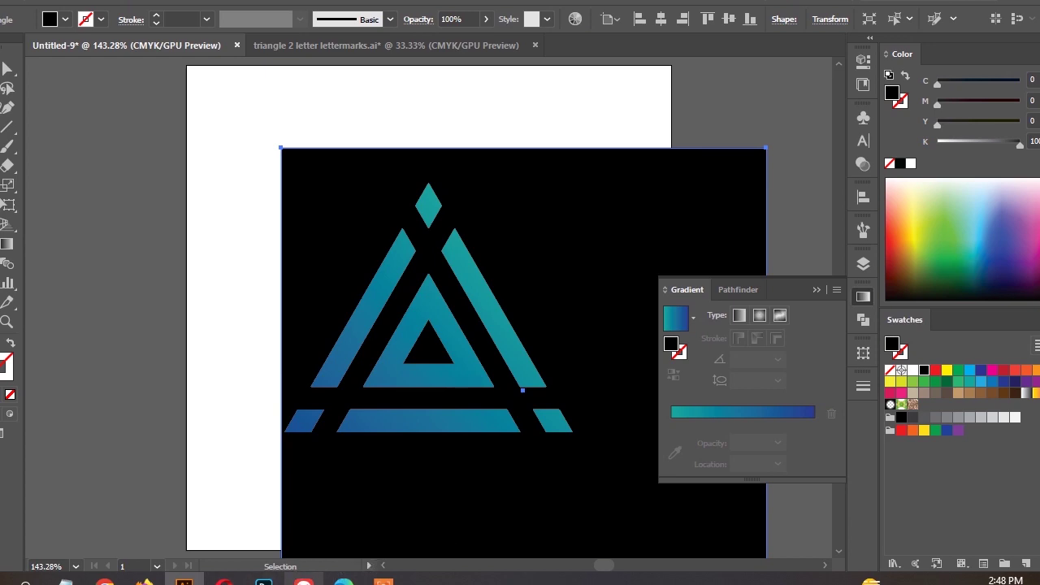
- Look up the profile picture upload requirements on DesignCrowd in the browser and return to Illustrator
click(343, 581)
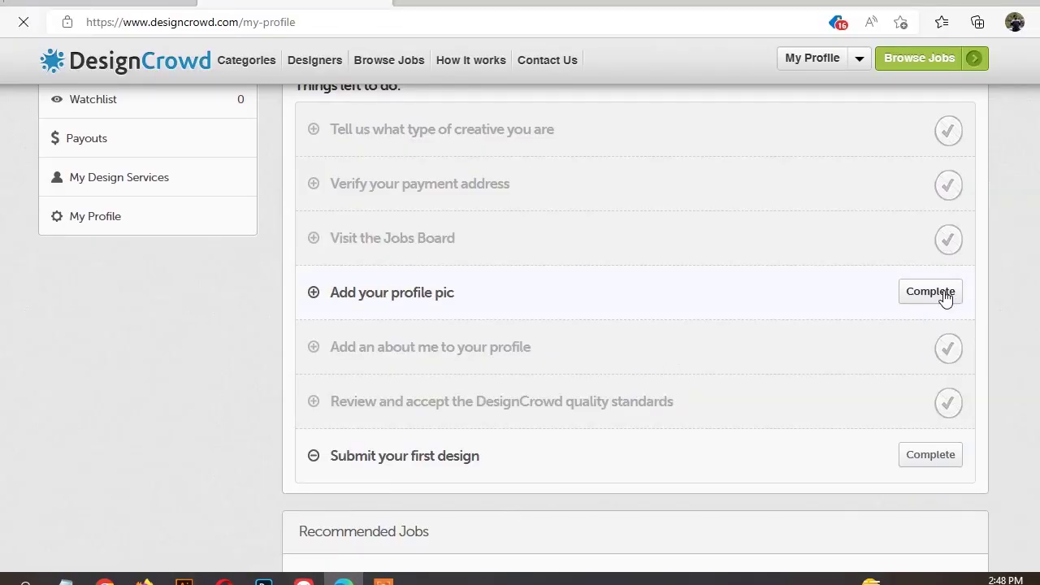
scroll(798, 404, down, 5)
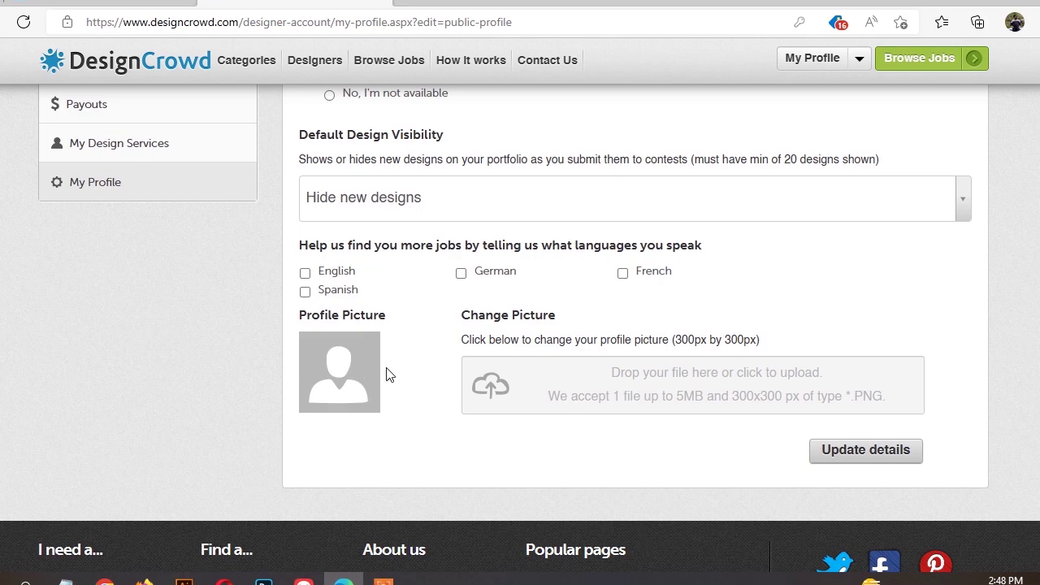
click(184, 582)
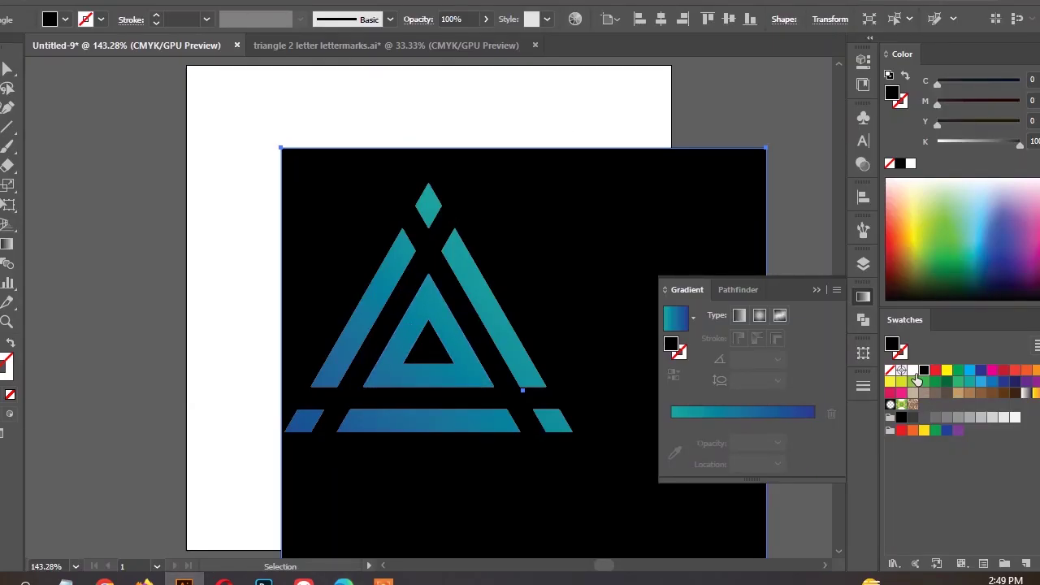
- Fill the background square with white, send it to the back, and align it to the artboard's right and top edges
click(913, 372)
right_click(330, 131)
mouse_move(400, 399)
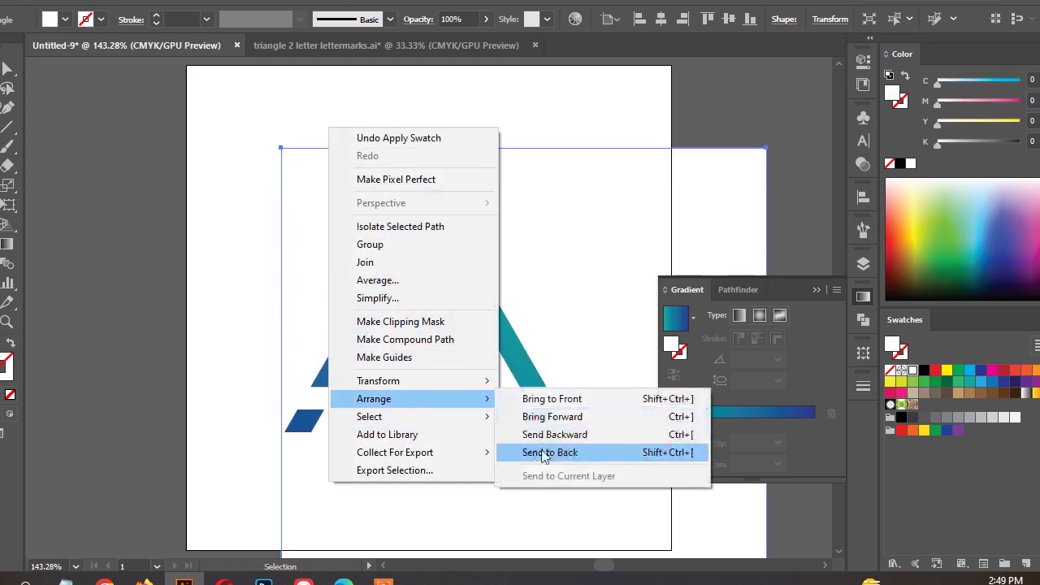
click(544, 452)
click(682, 18)
click(707, 19)
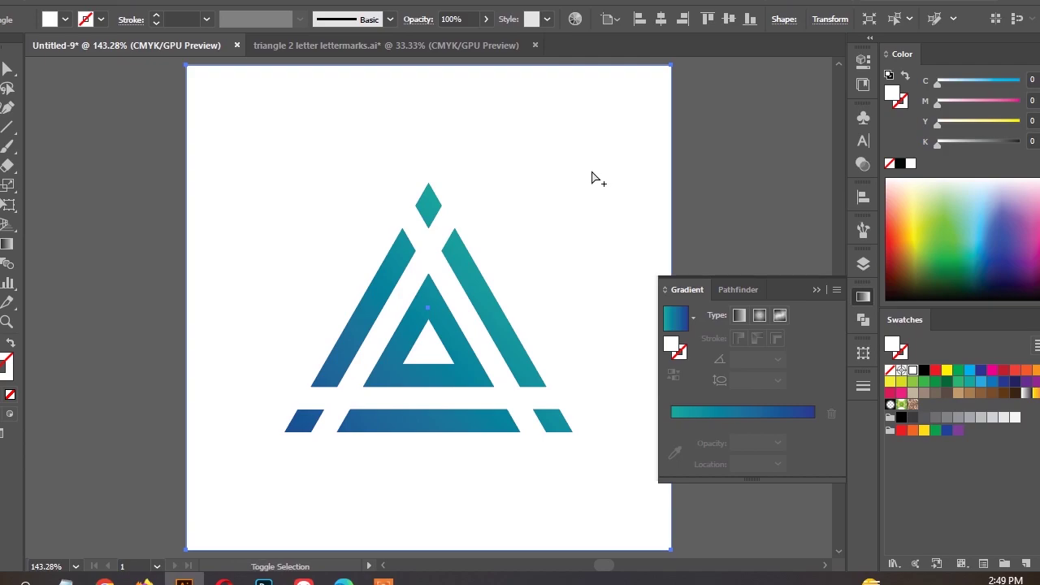
- Export the artboard for web as a 300 by 300 px PNG-24 image into the Work folder on the Desktop
key(ctrl+alt+shift+s)
click(871, 69)
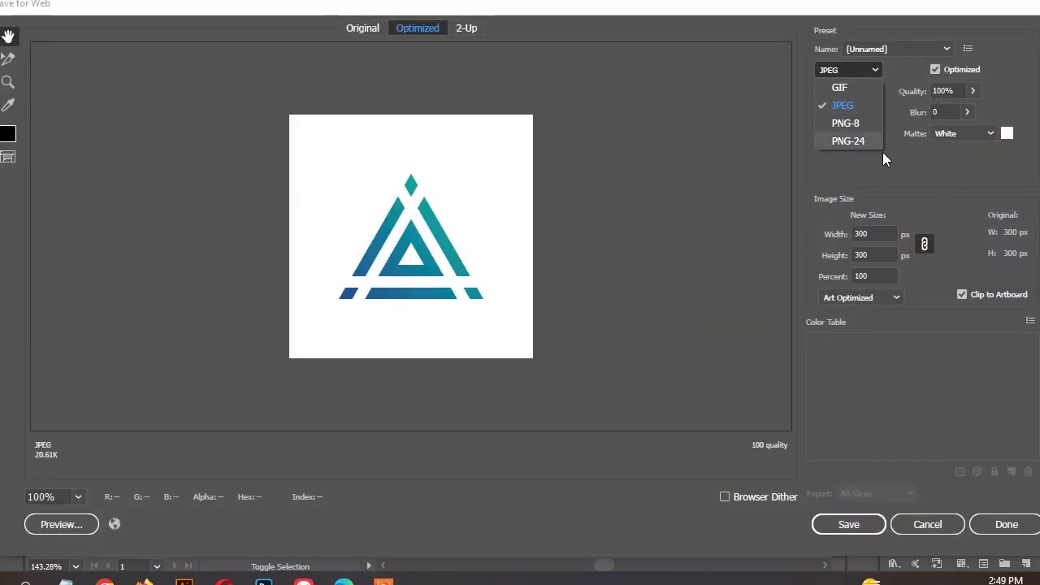
click(845, 141)
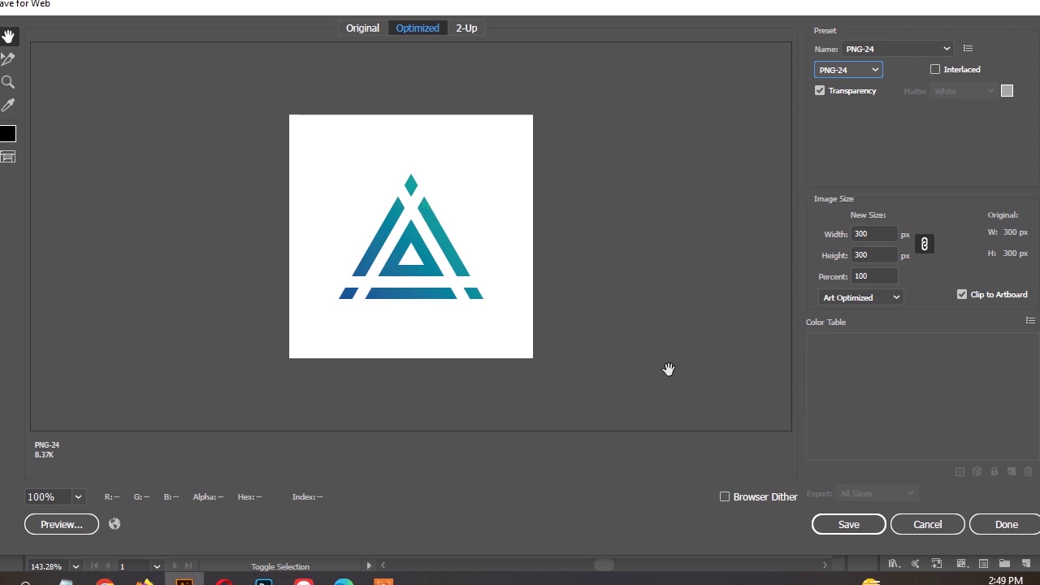
click(842, 525)
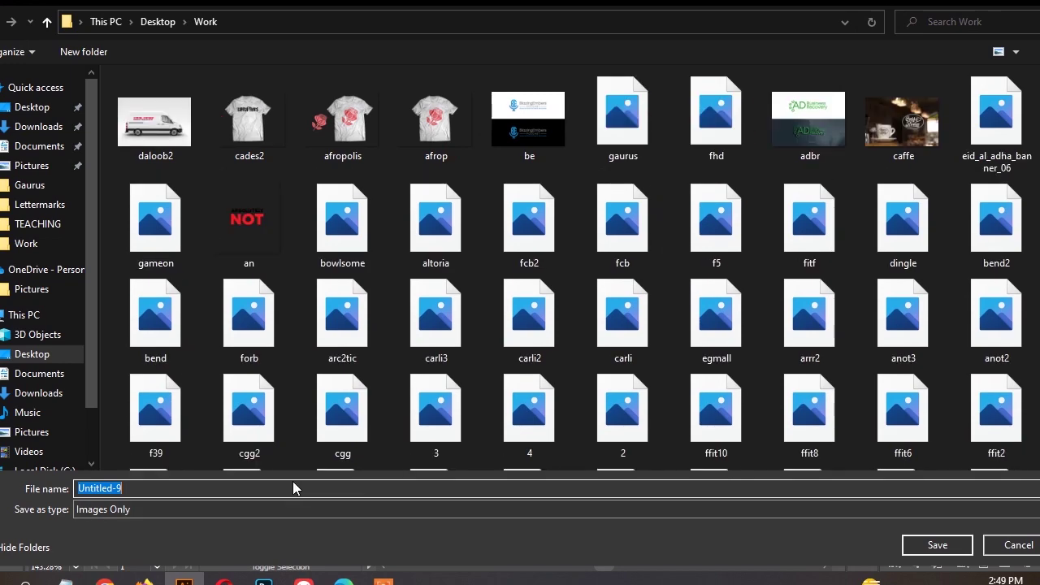
text(ib)
text(logo)
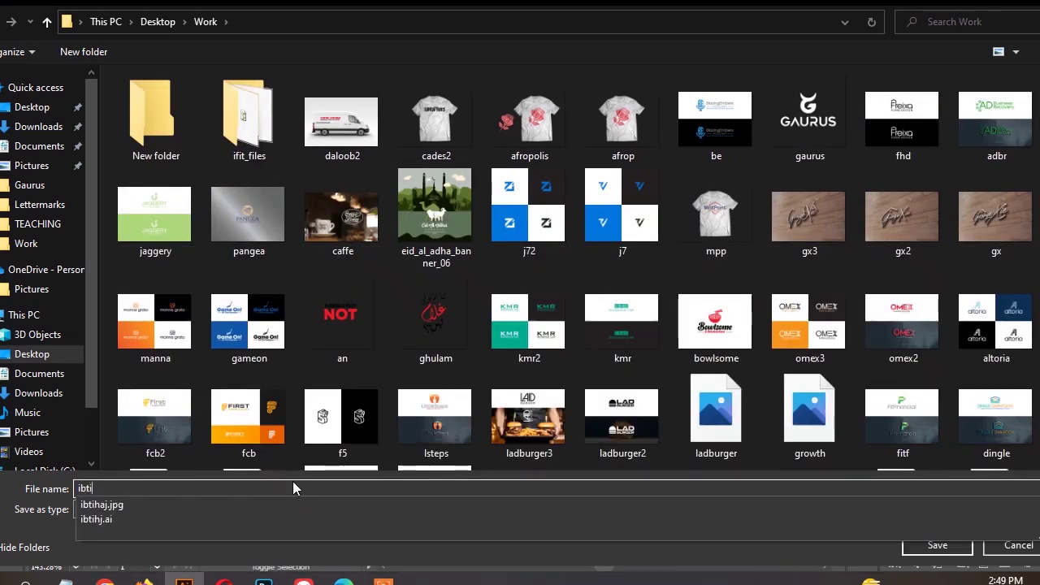
key(Return)
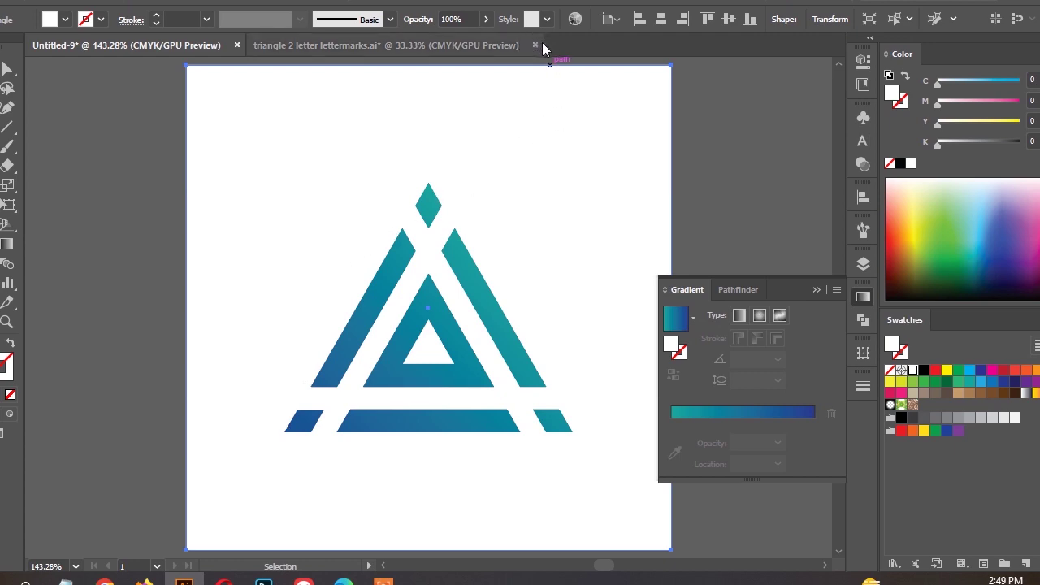
- Close the "triangle 2 letter lettermarks" document without saving its changes
click(536, 44)
click(605, 306)
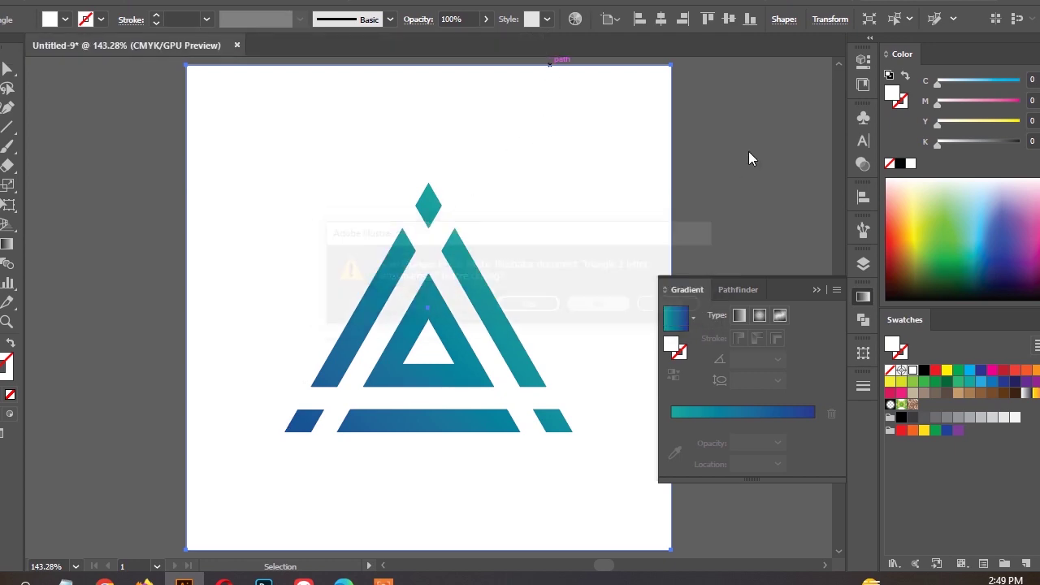
- Save the logo document as an Adobe Illustrator file named "ibtigo" in the Work folder and close it
key(a)
click(274, 262)
key(ctrl+s)
text(i)
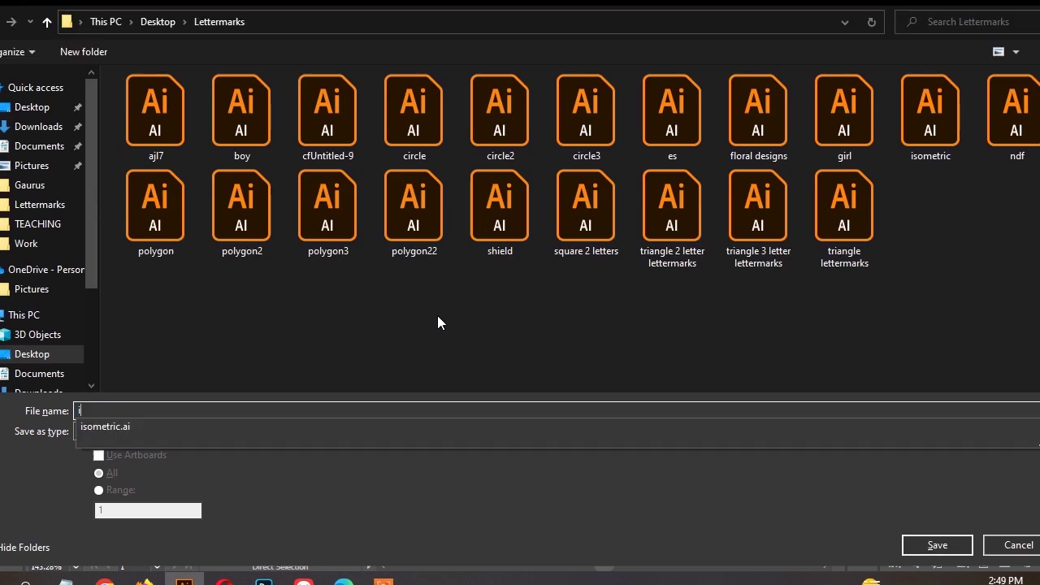
text(btigo)
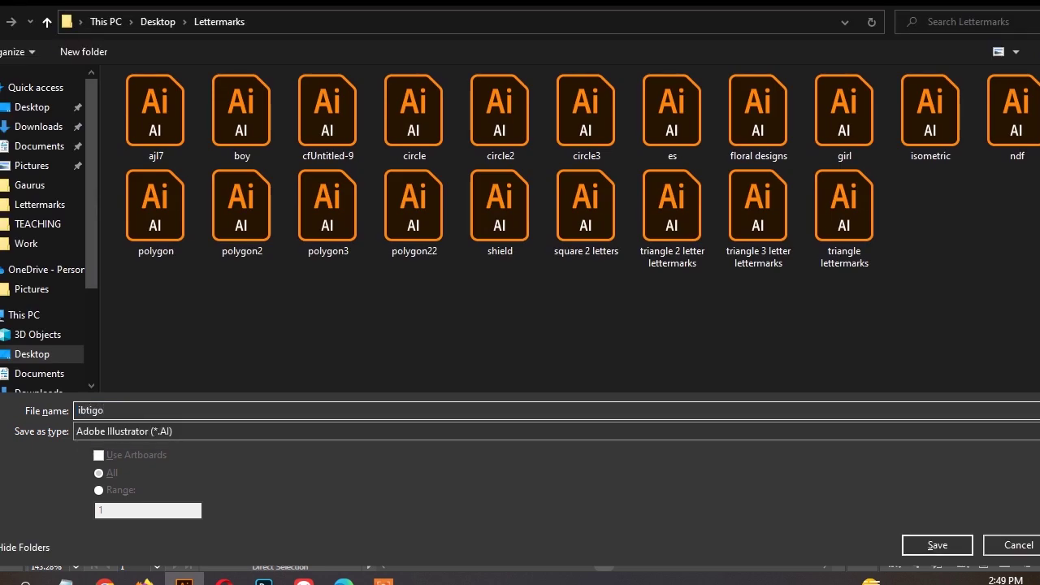
click(82, 241)
click(943, 546)
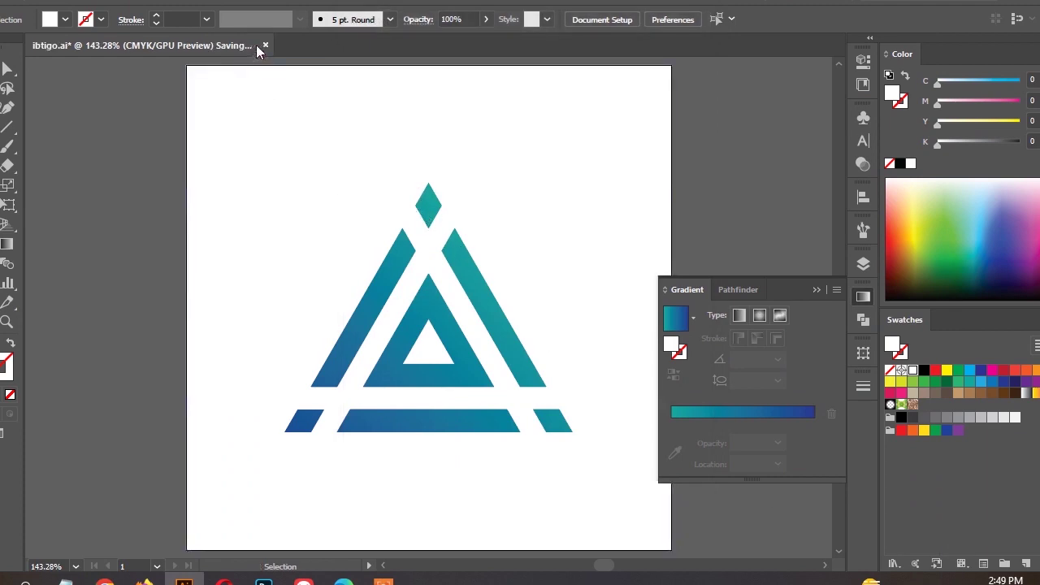
click(265, 45)
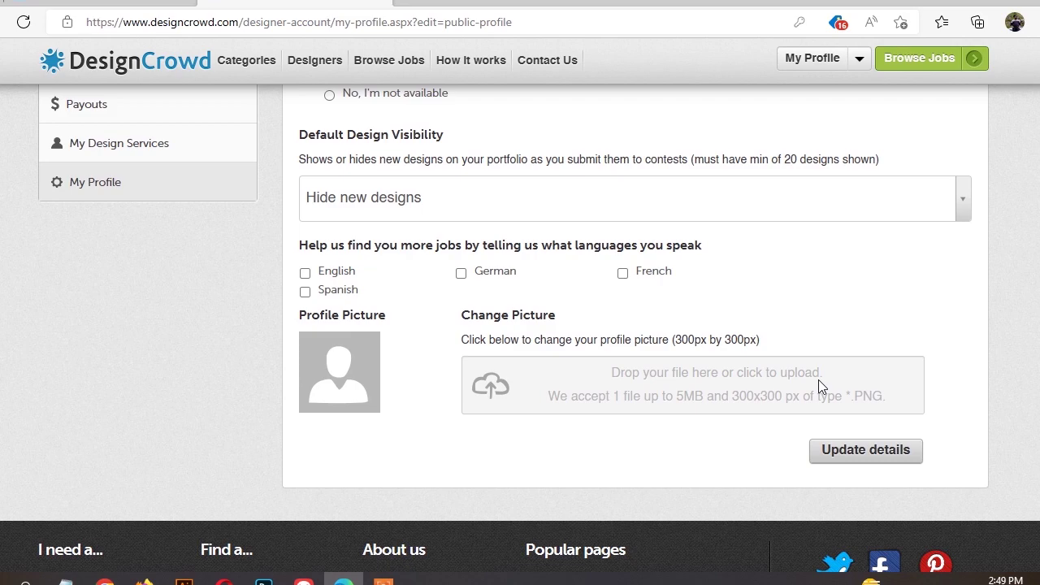
- In the browser, upload the ibtigo PNG from the Desktop's Work folder as the DesignCrowd profile picture and update the profile details
click(818, 380)
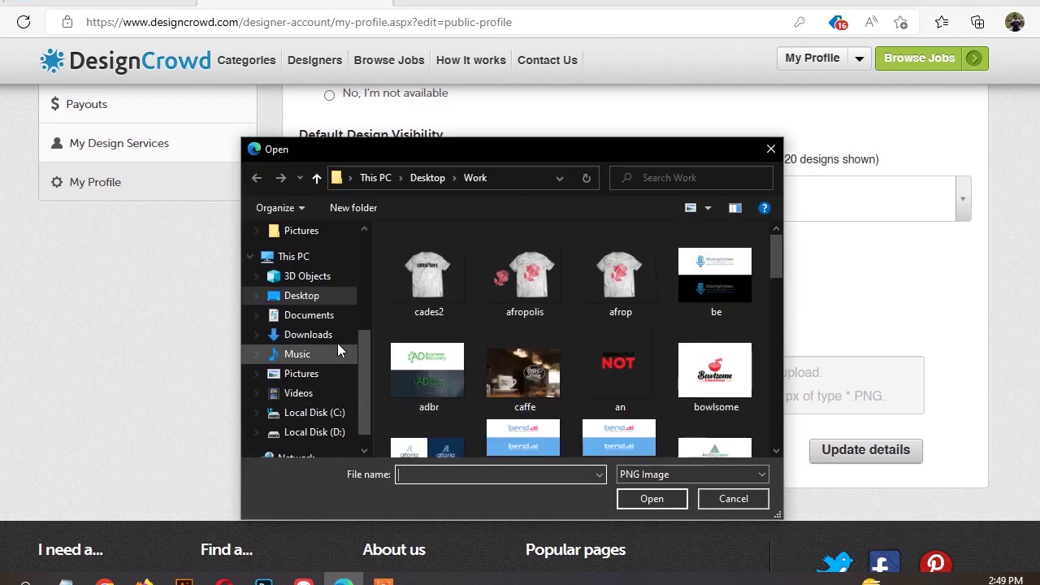
click(325, 295)
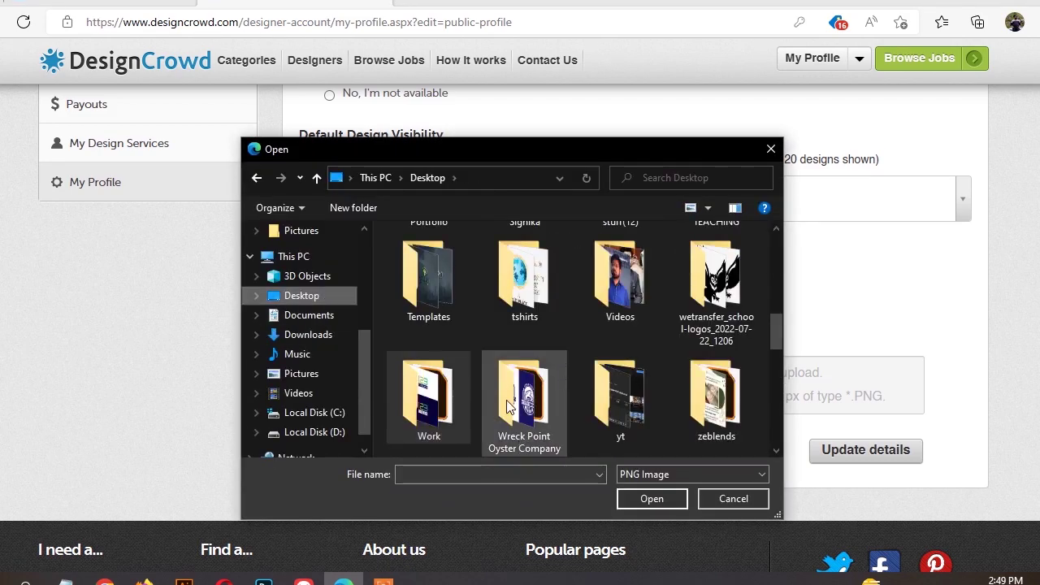
double_click(439, 401)
click(415, 474)
text(ib)
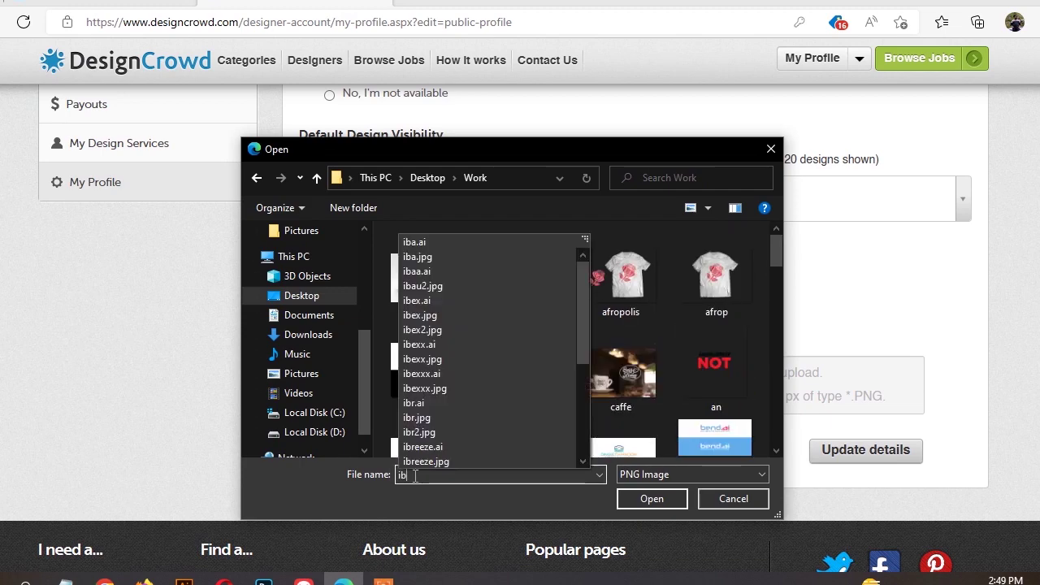
text(ngo)
key(Return)
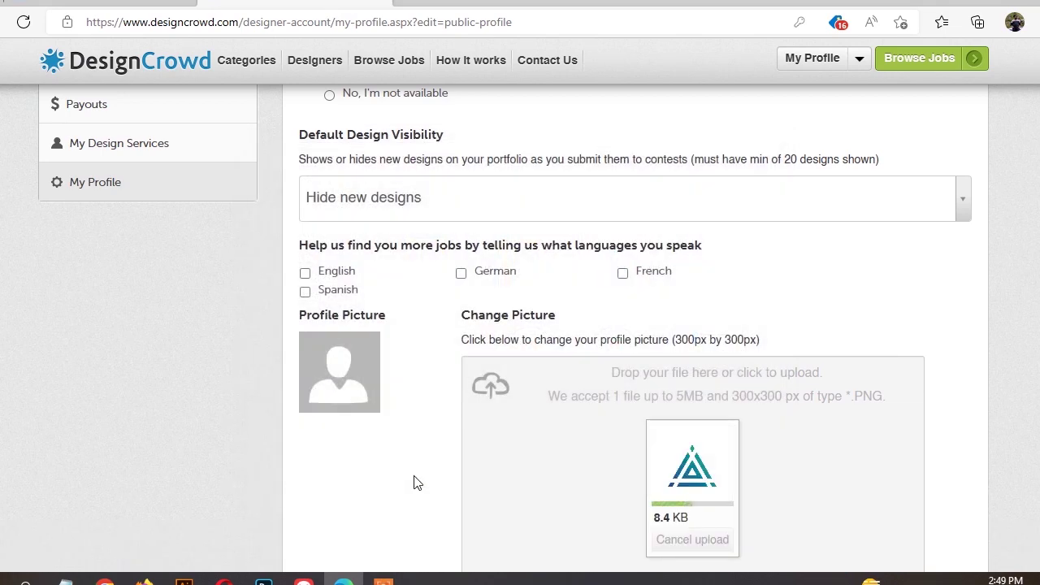
scroll(782, 355, down, 3)
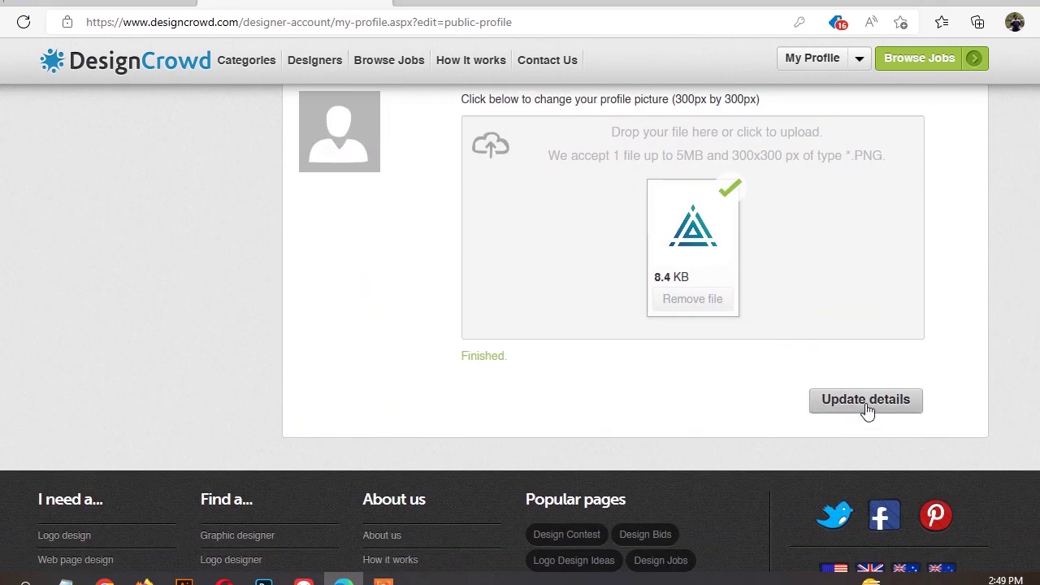
click(868, 411)
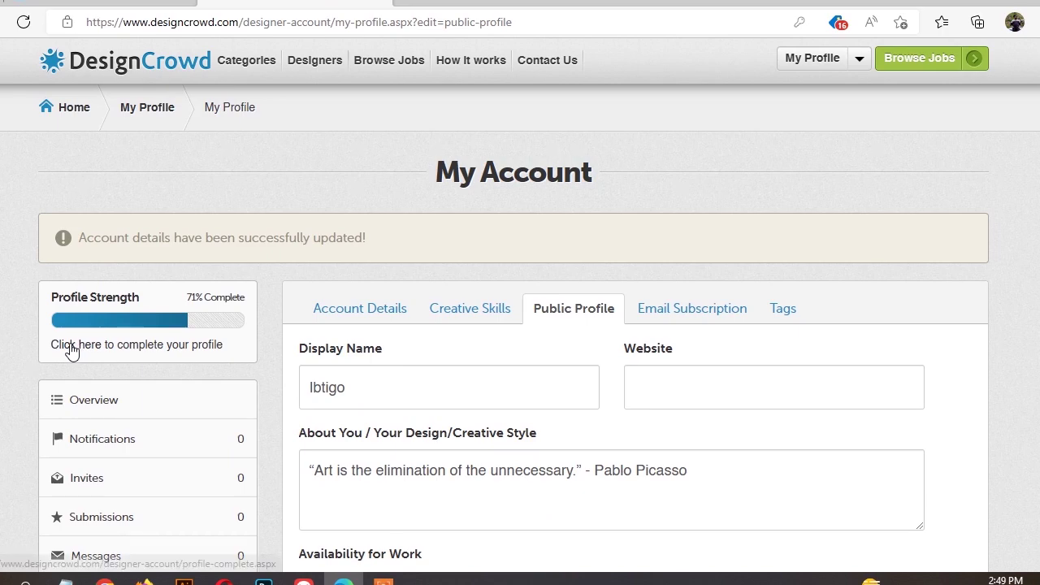
- Open the profile completeness page and check which checklist tasks are left to do
click(71, 349)
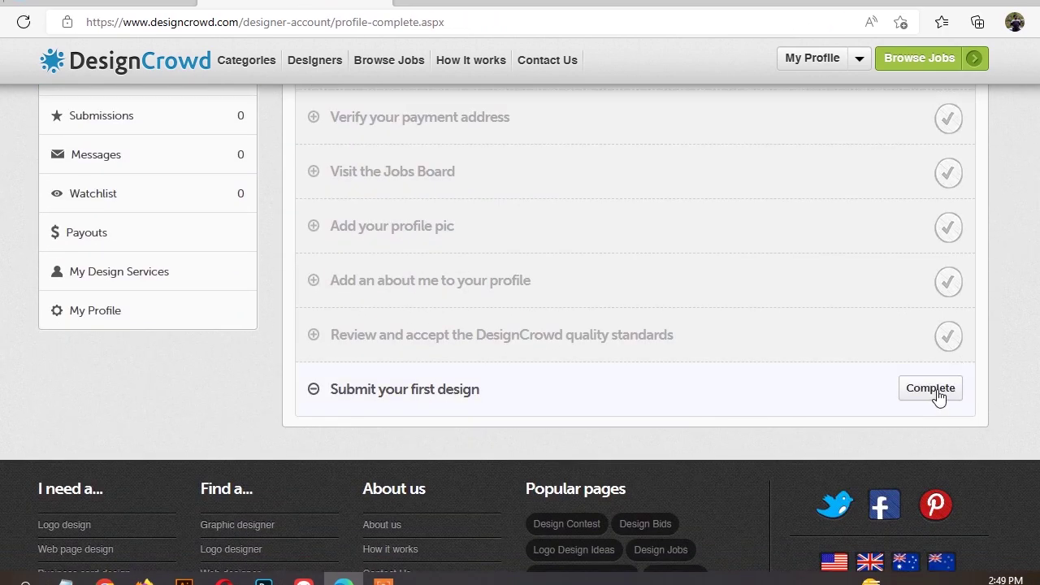
scroll(939, 396, up, 2)
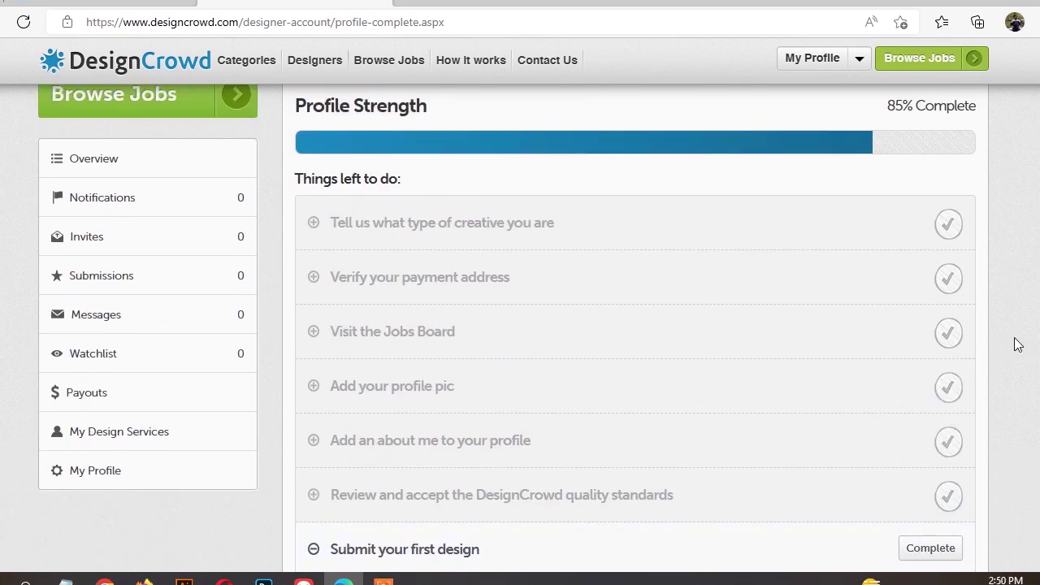
scroll(503, 213, up, 2)
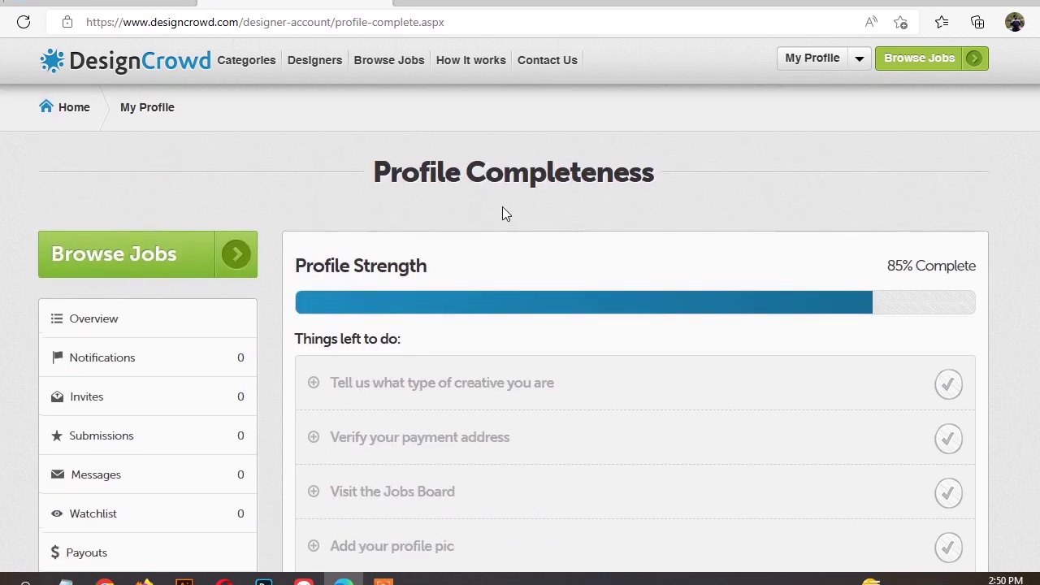
- Browse the open Logo & Branding jobs and look at the subcategory and category filter options
mouse_move(389, 59)
click(404, 115)
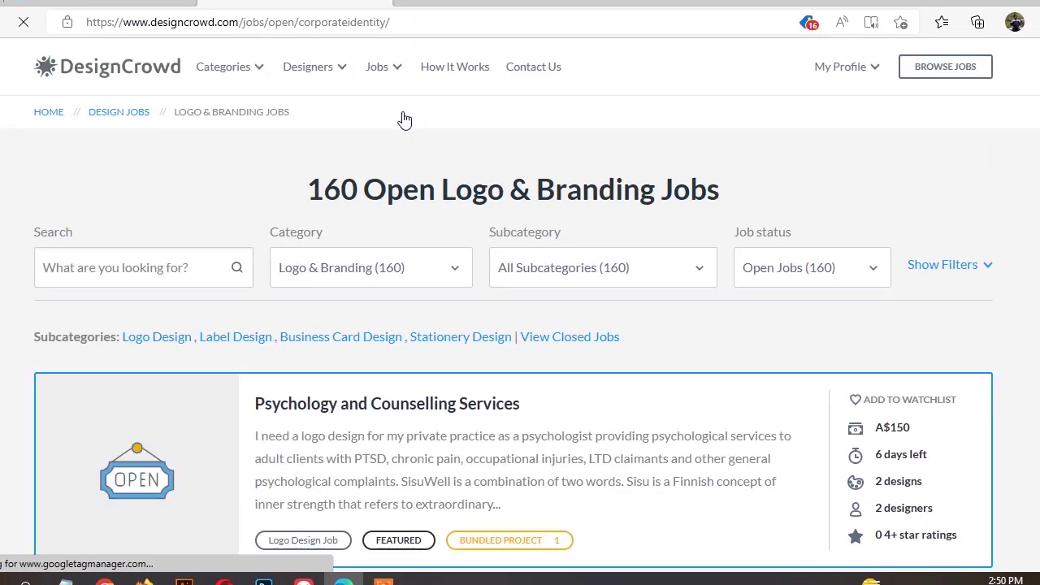
scroll(523, 233, down, 4)
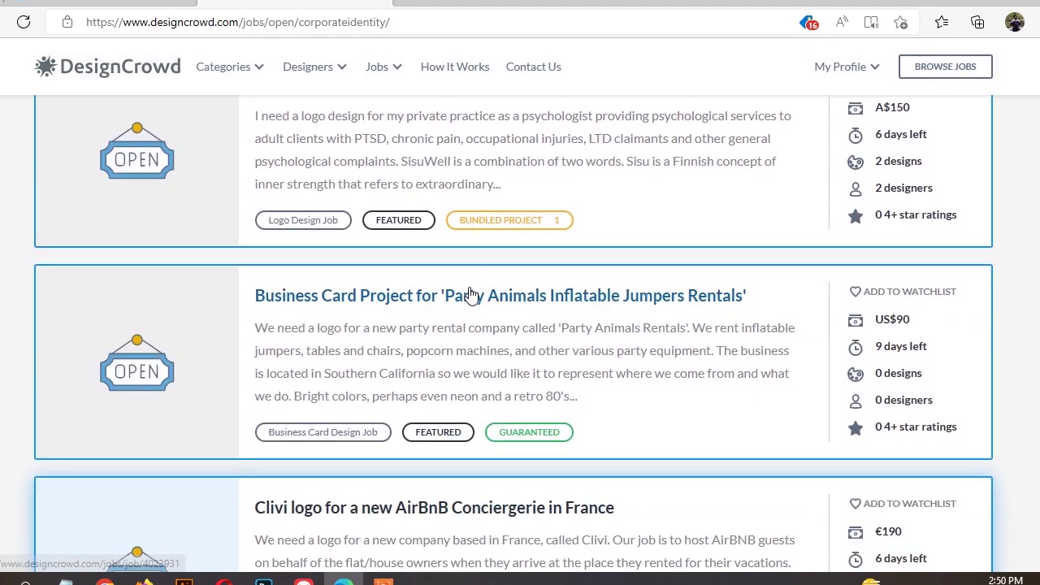
scroll(467, 297, up, 4)
click(530, 270)
click(412, 272)
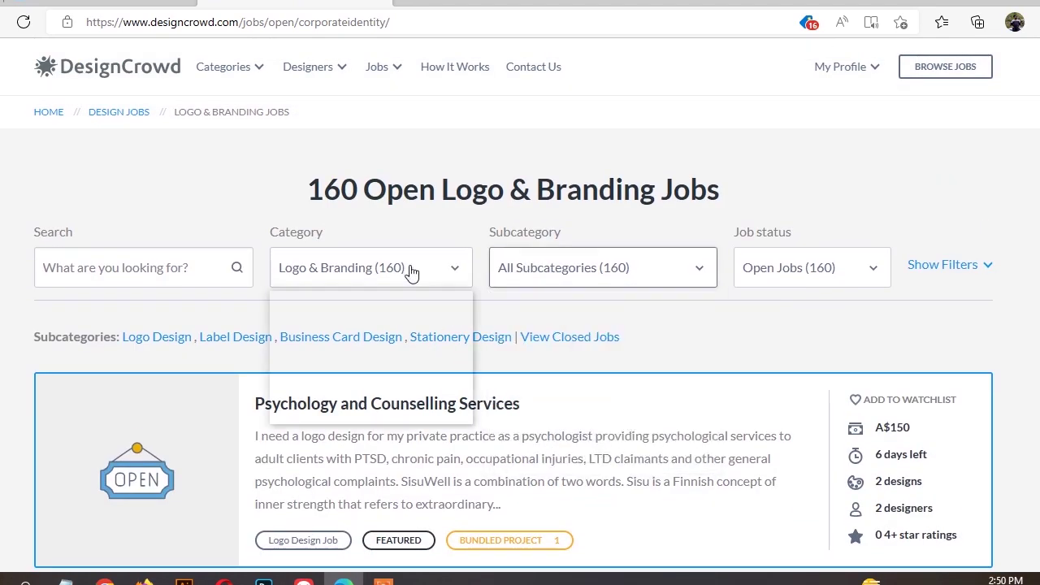
click(537, 186)
scroll(536, 185, down, 3)
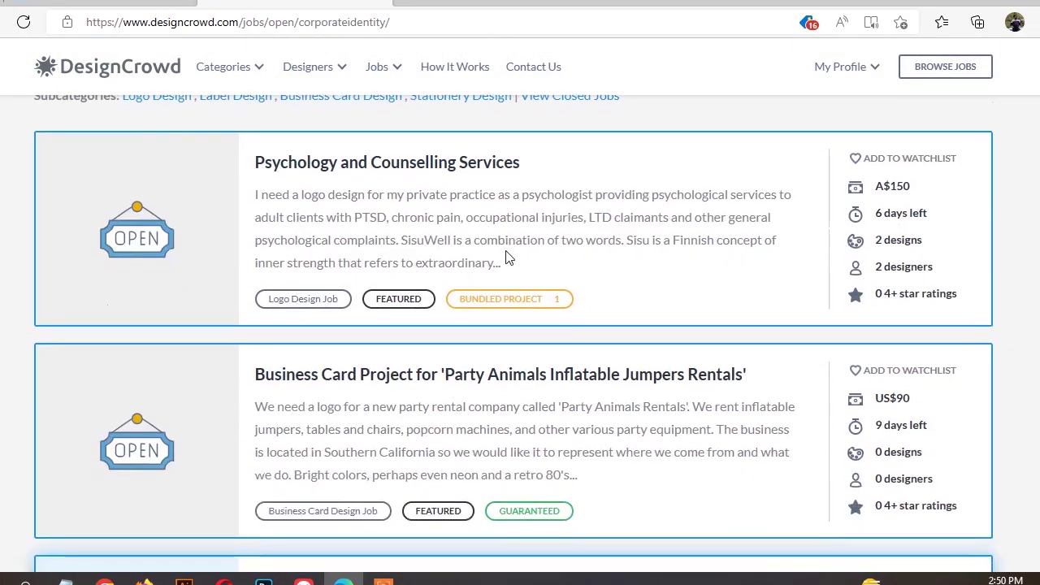
- Open the "Psychology and Counselling Services" job and review its logo design brief, styles of interest, and payment details
click(417, 170)
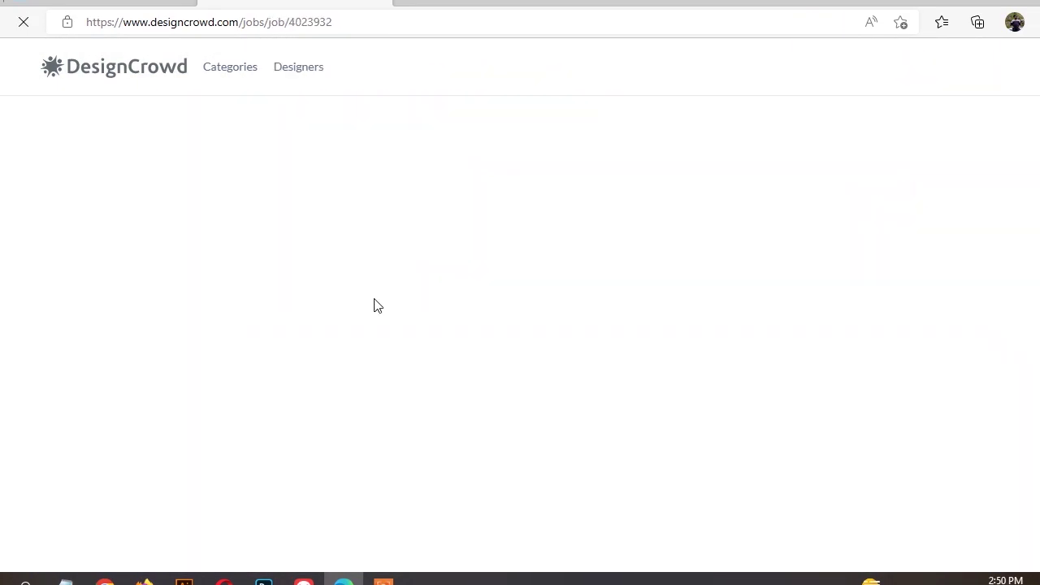
scroll(23, 250, down, 2)
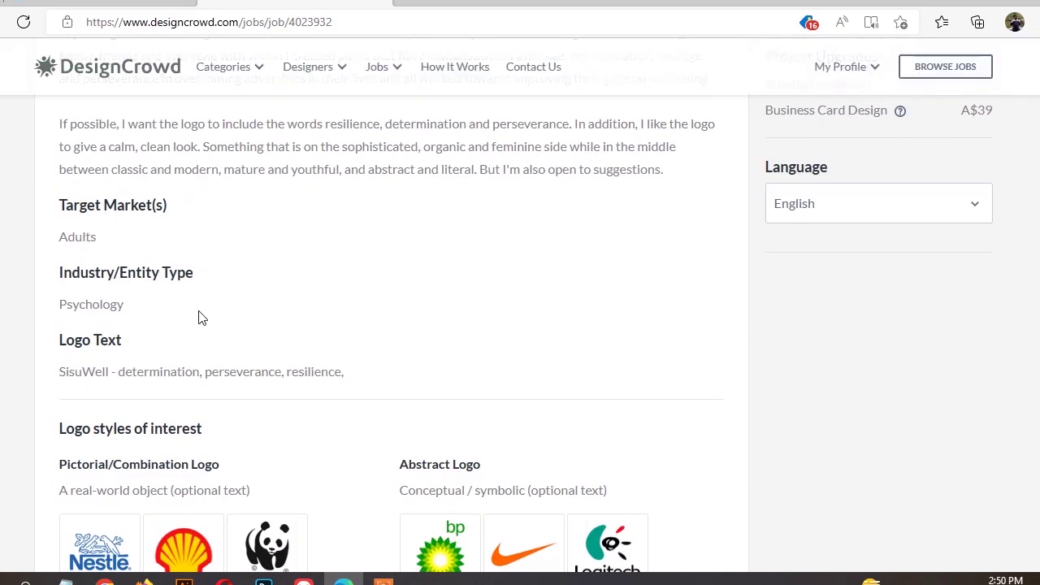
scroll(125, 378, down, 2)
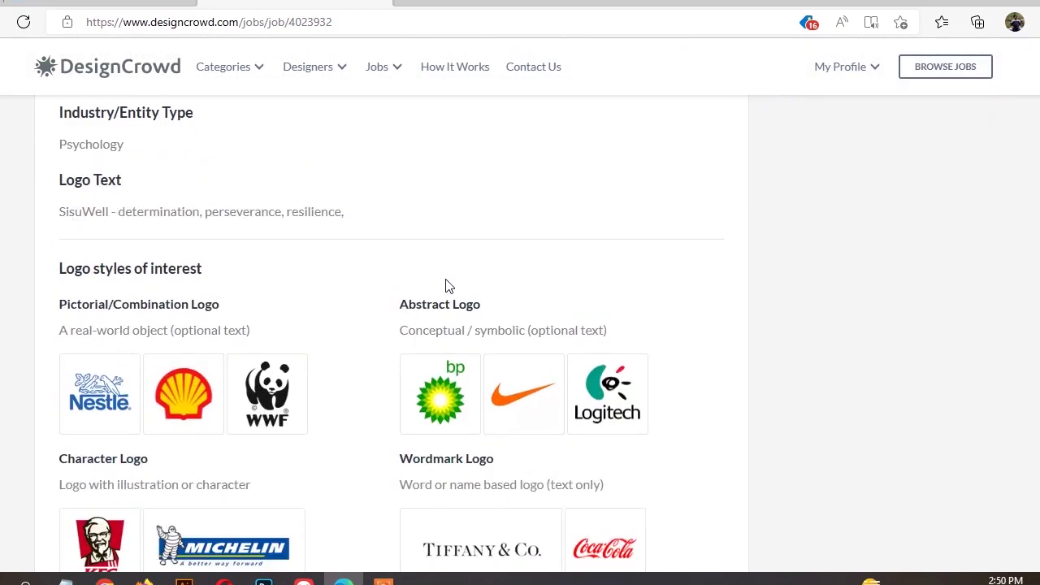
scroll(531, 279, up, 9)
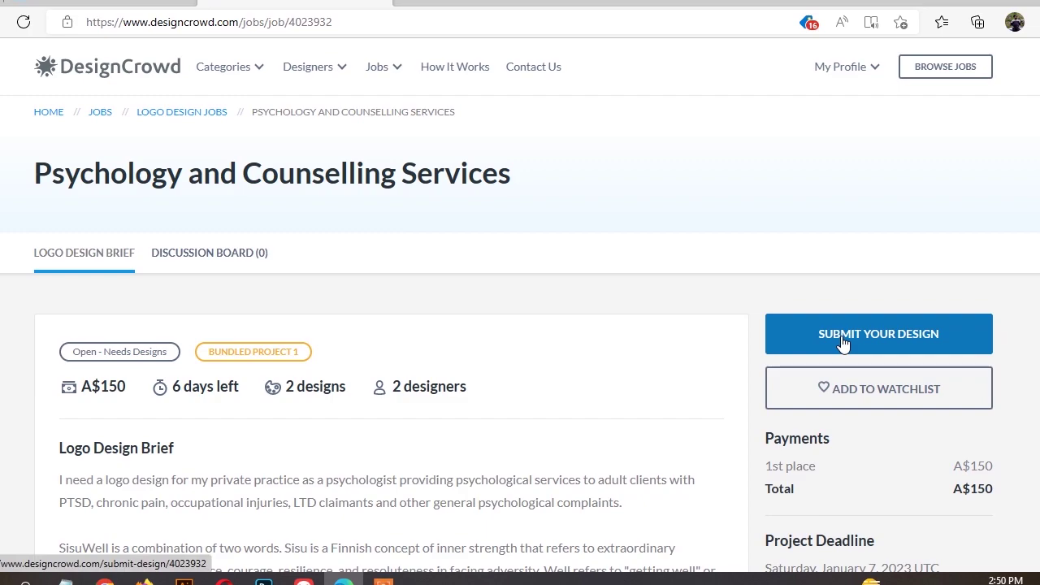
scroll(810, 354, down, 2)
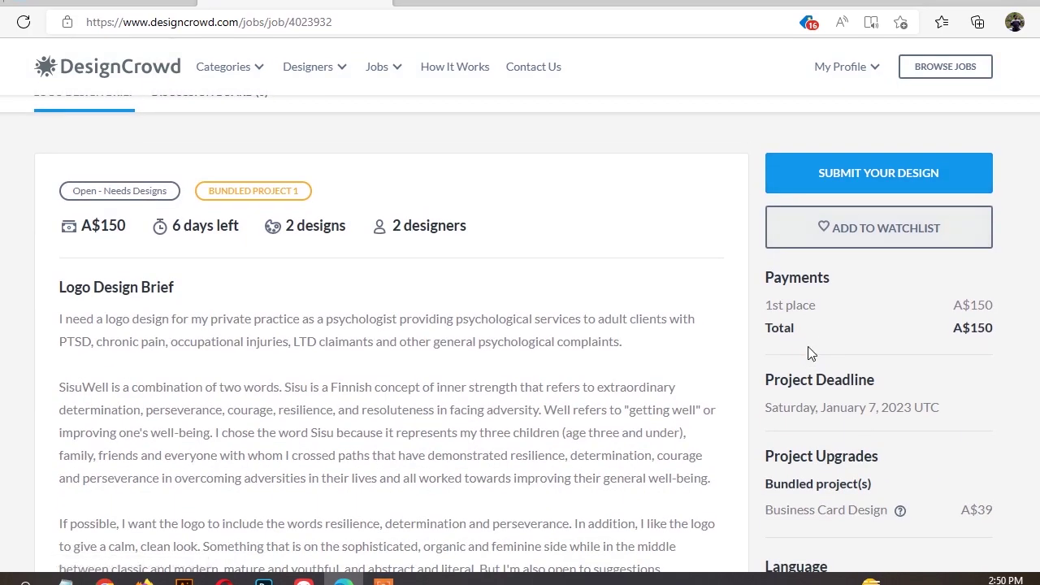
- Review the designer account overview with its statistics and Getting Started checklist
scroll(613, 430, down, 3)
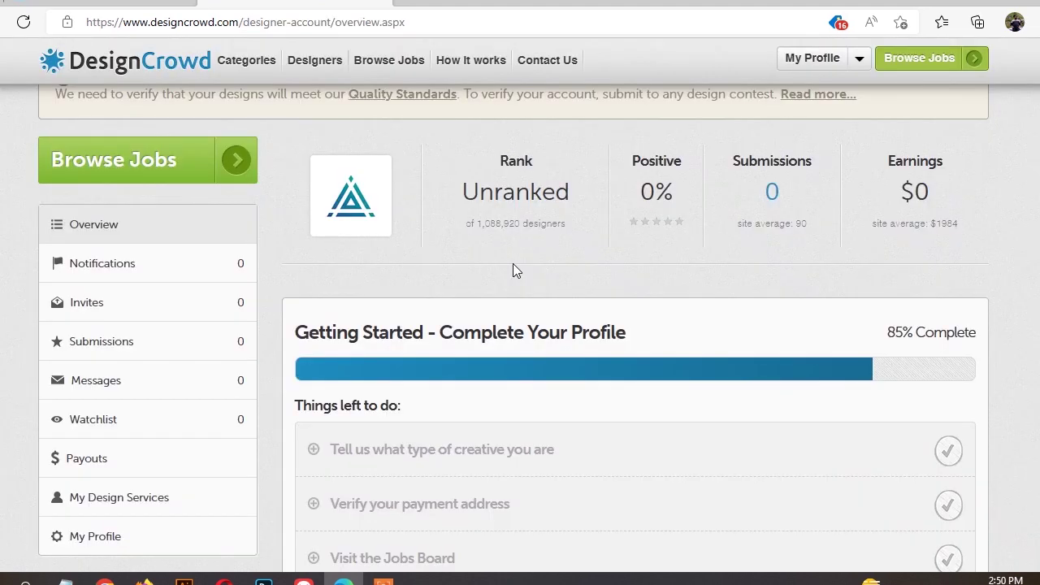
scroll(513, 263, down, 4)
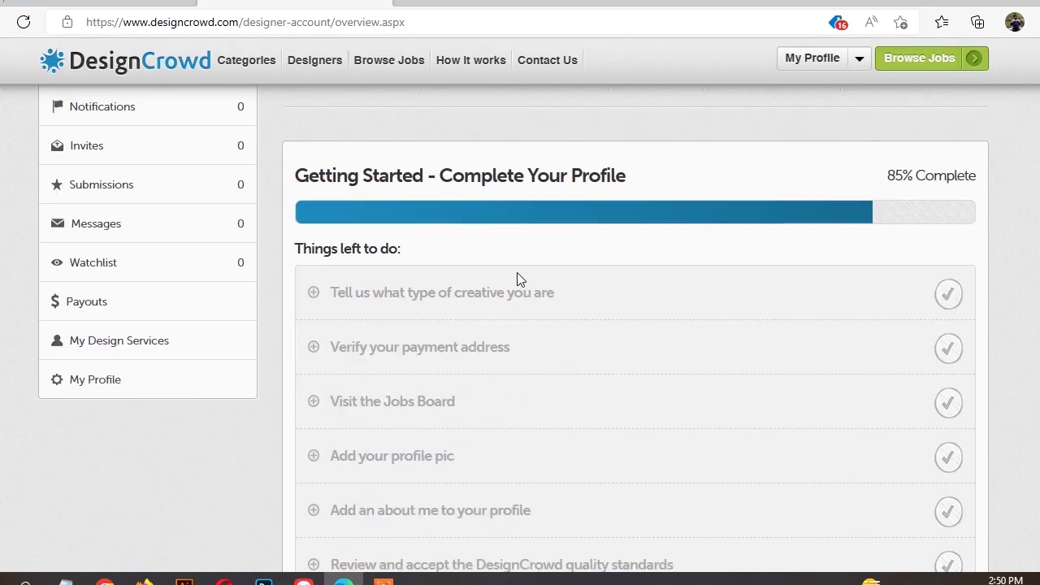
scroll(518, 289, up, 4)
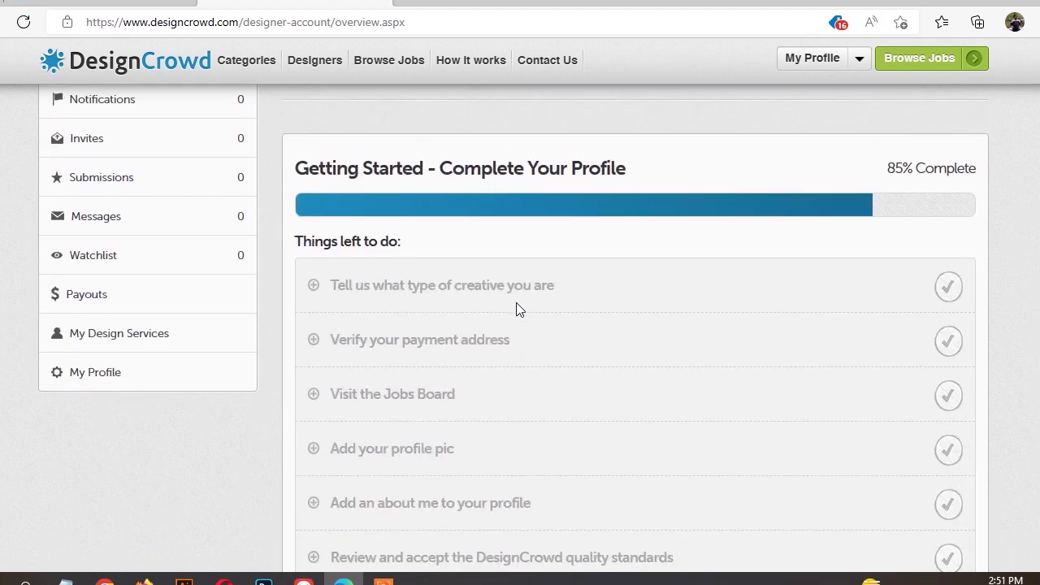